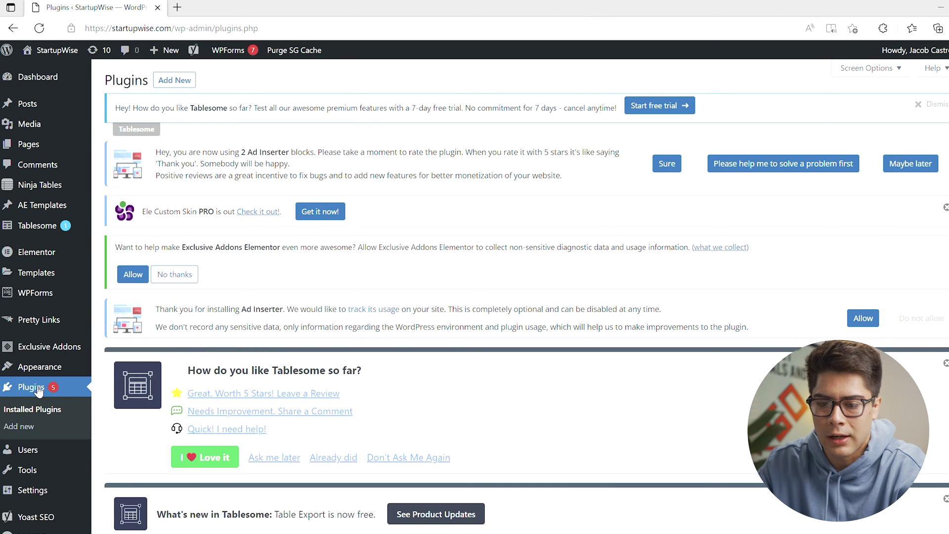
click(24, 428)
click(774, 153)
text(exclusive o)
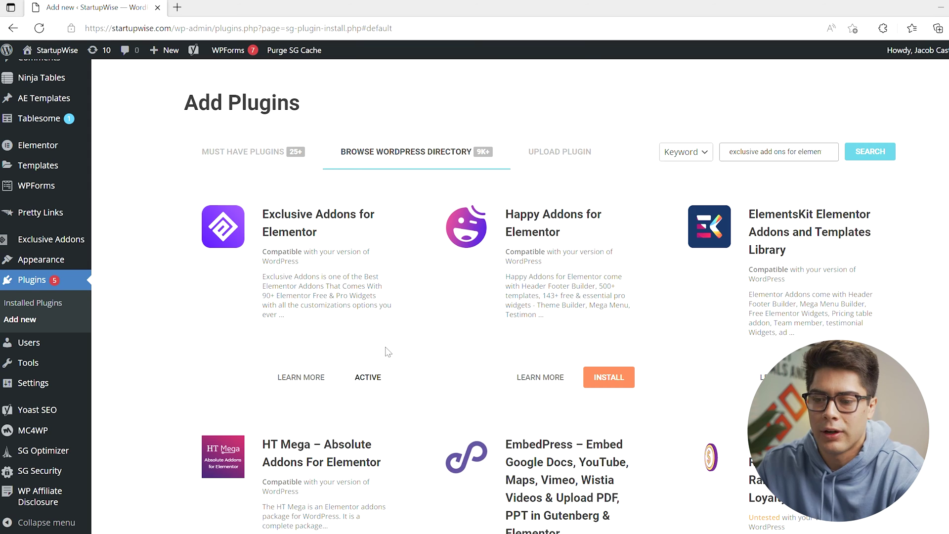
click(799, 163)
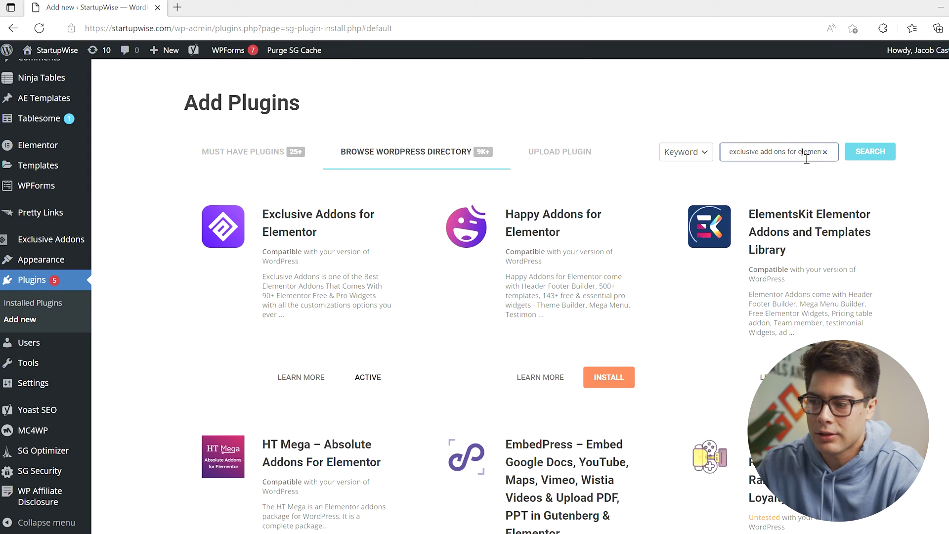
key(ctrl+a)
text(anywhere elementor)
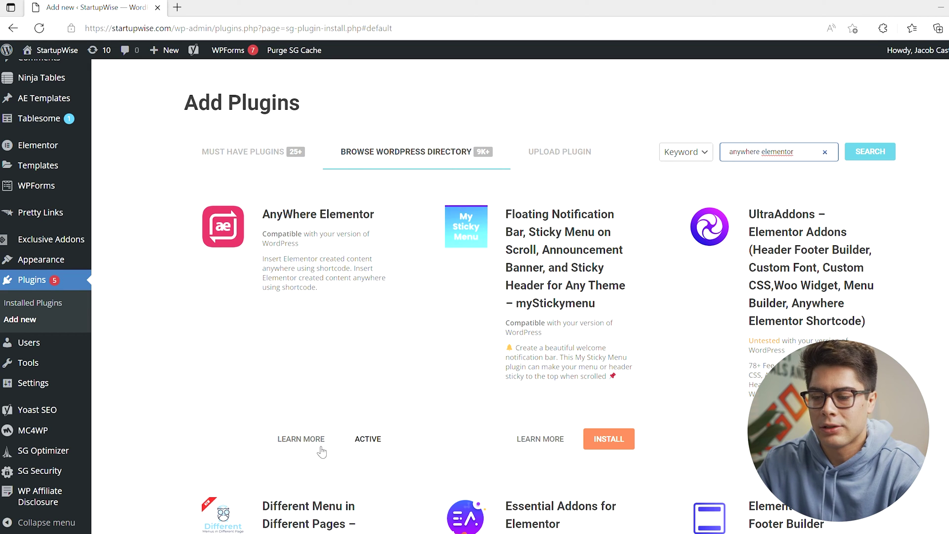
key(ctrl+a)
key(BackSpace)
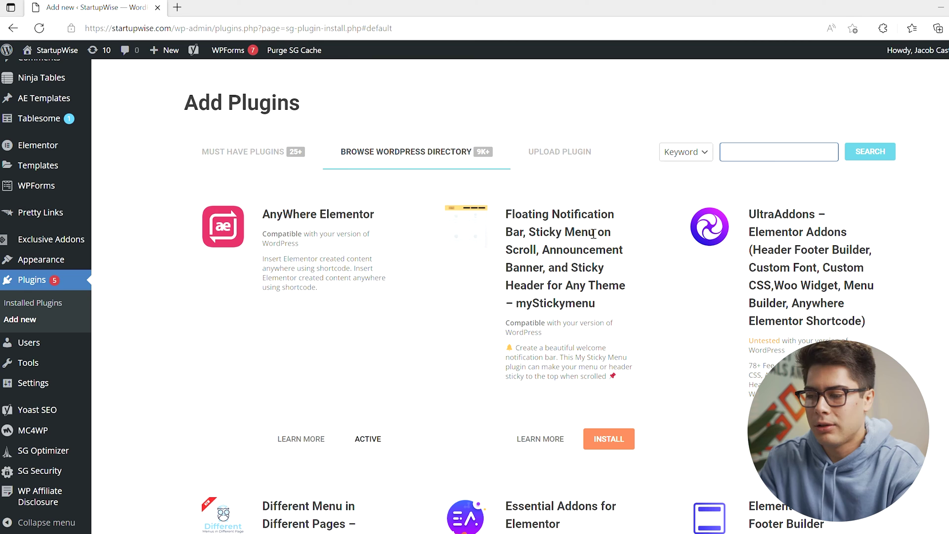
text(exclusive add ons for elementor)
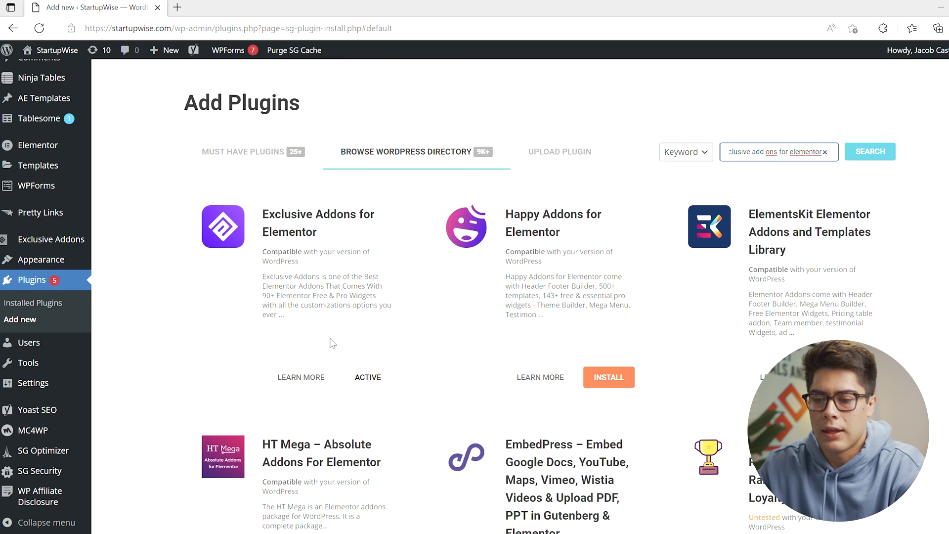
click(371, 378)
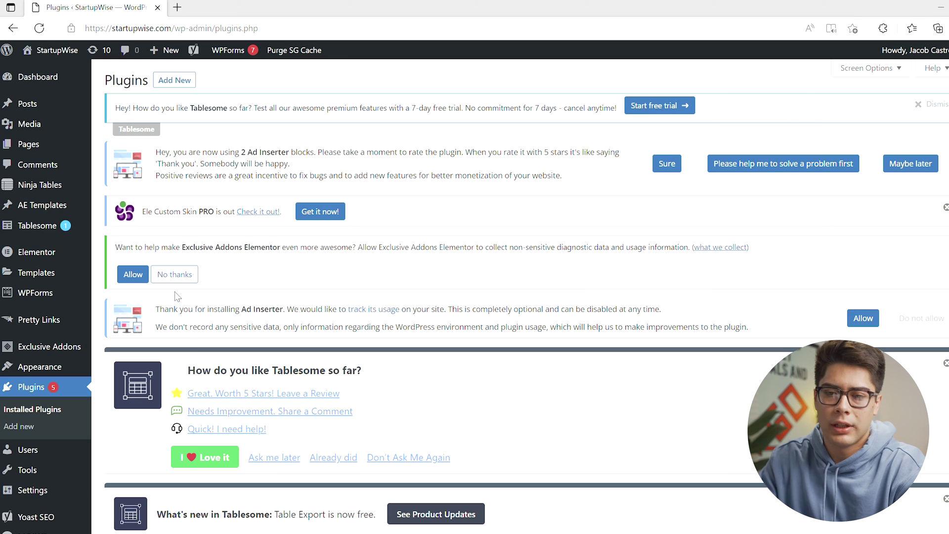
- Create and publish the AE template 'affiliate disclosure pop up', then launch Elementor on it
mouse_move(53, 306)
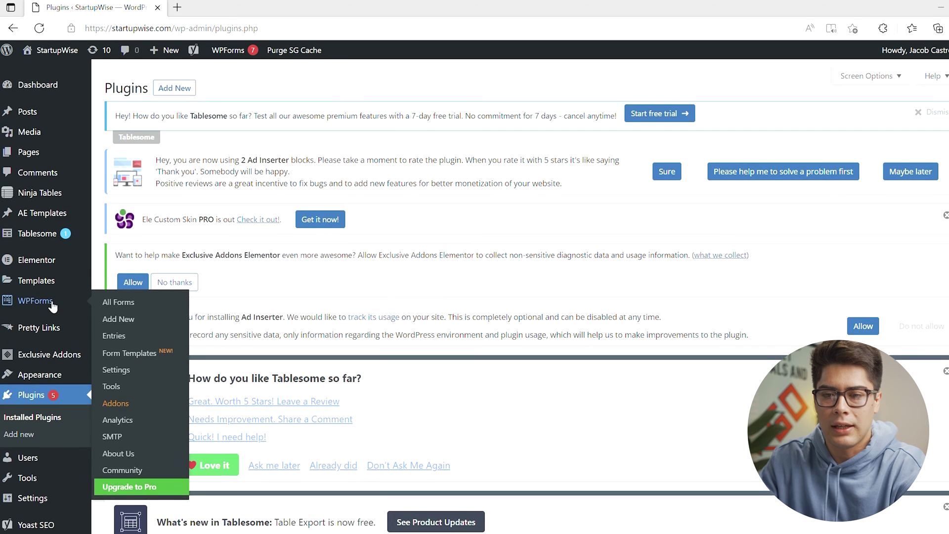
click(143, 208)
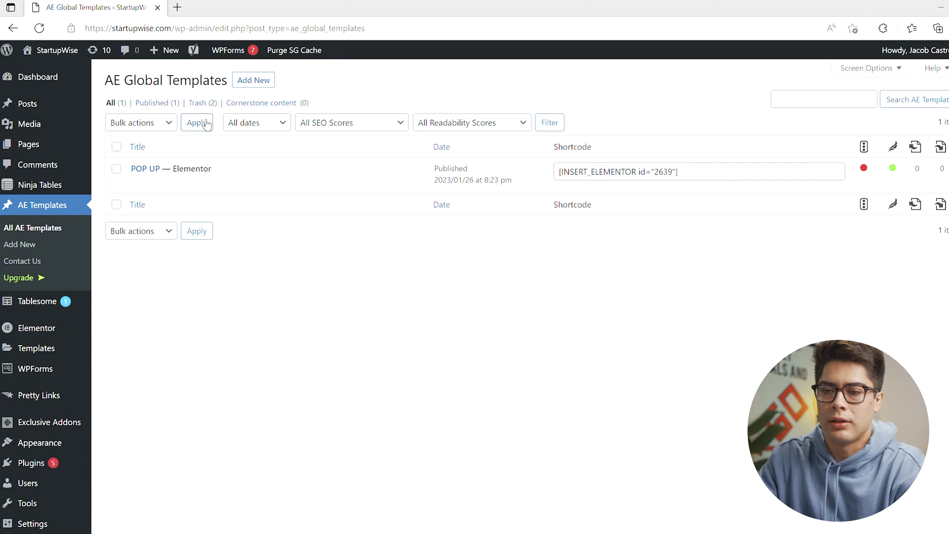
click(253, 80)
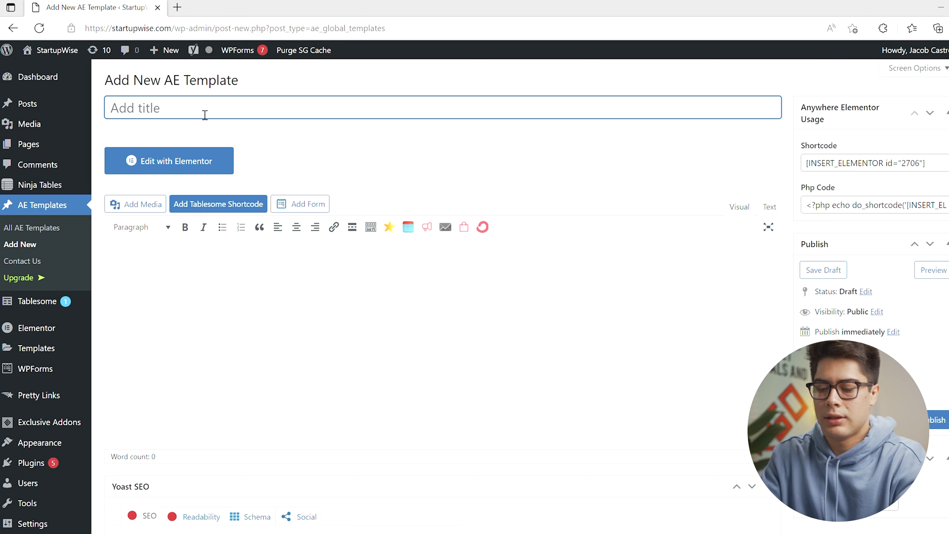
text(affiliate disclosure pop up)
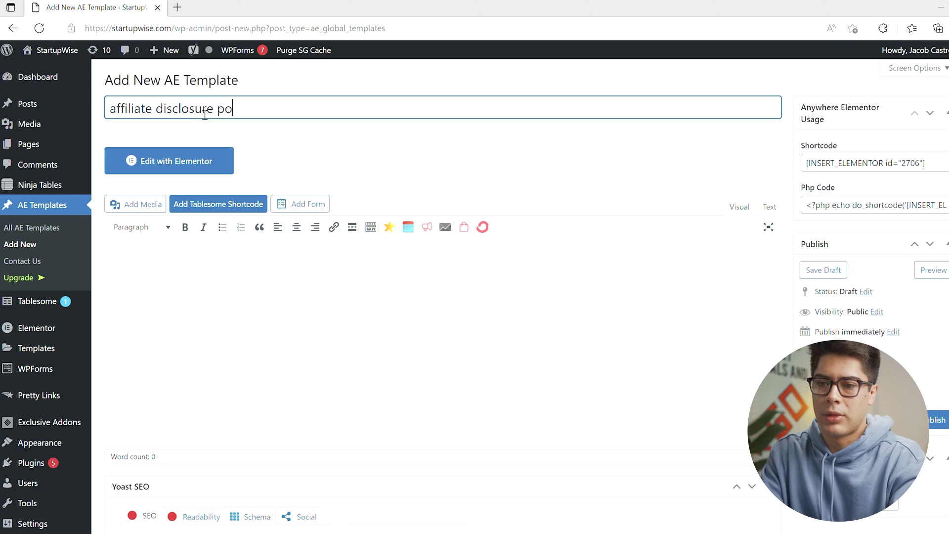
click(936, 420)
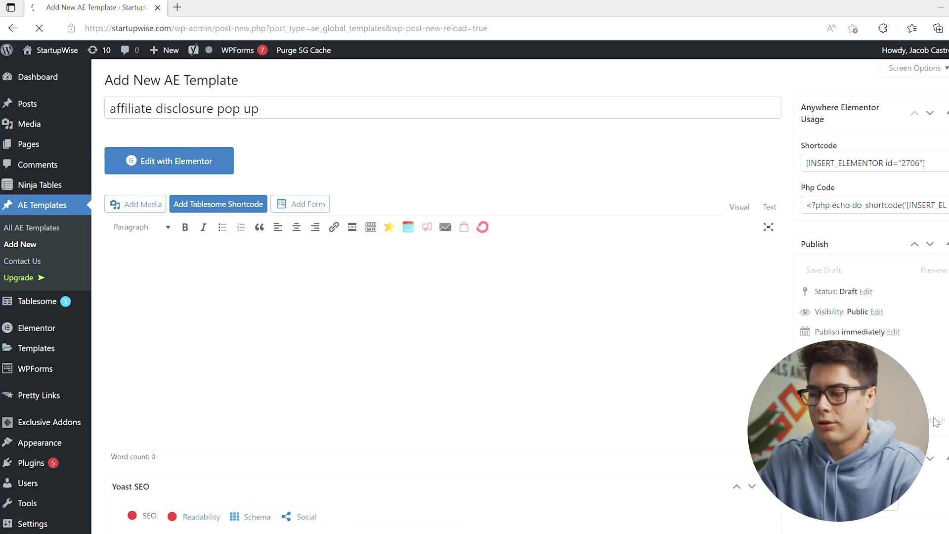
click(207, 161)
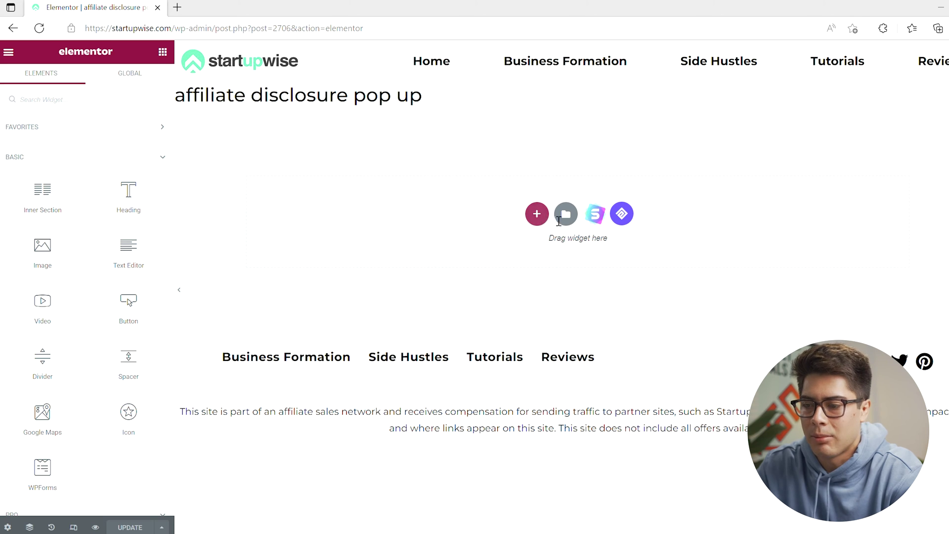
- Add a new section to the empty template and bring up the template library
click(536, 214)
click(579, 128)
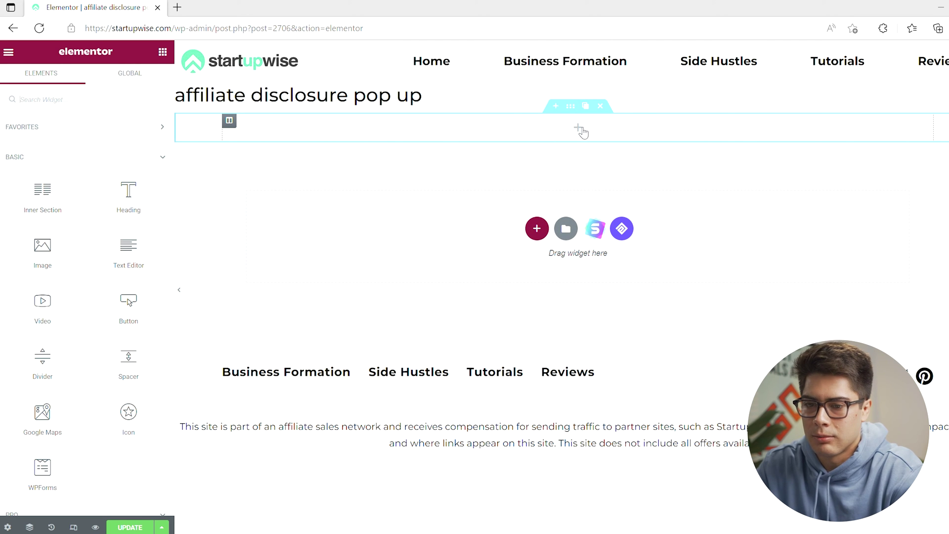
click(556, 107)
click(563, 166)
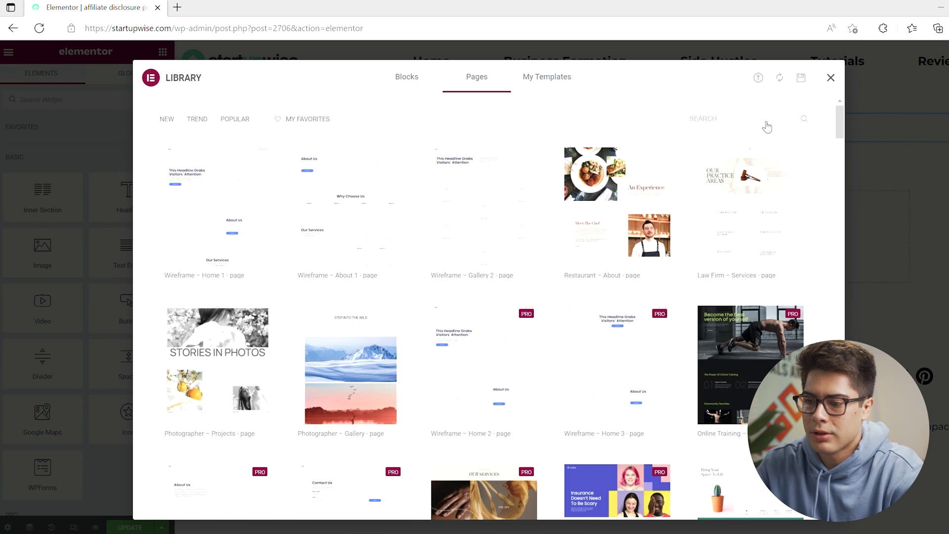
- Insert the 'Company is a collective' block from the library's Blocks tab
scroll(405, 365, down, 1)
click(413, 85)
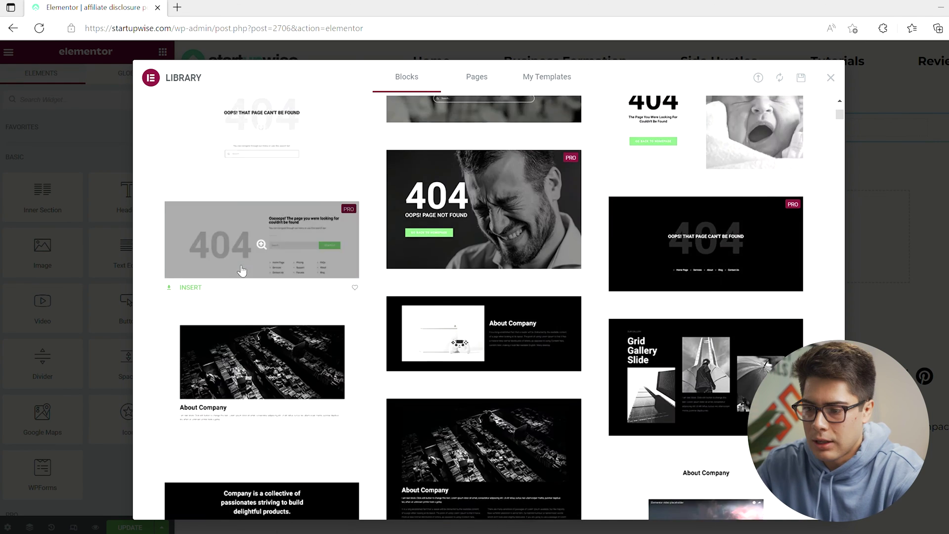
scroll(245, 270, down, 3)
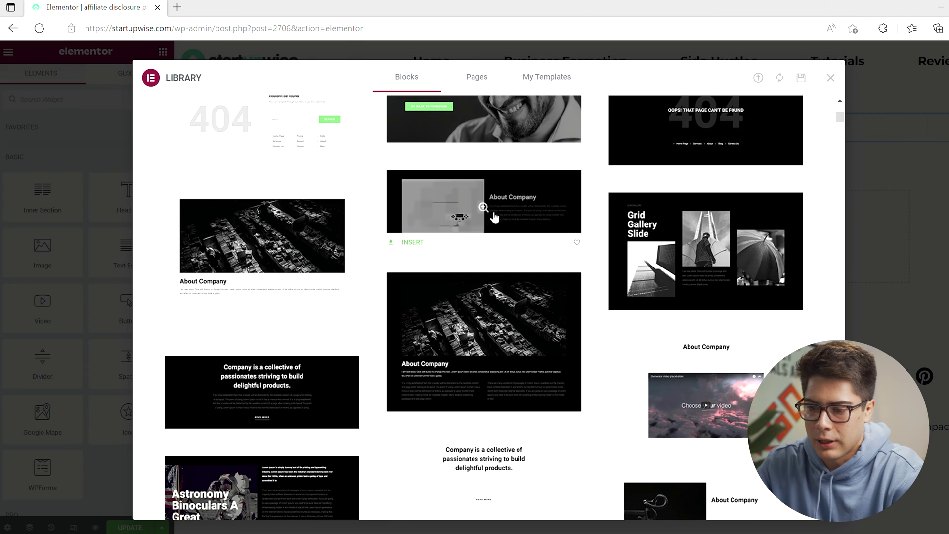
scroll(482, 327, down, 3)
scroll(482, 326, down, 4)
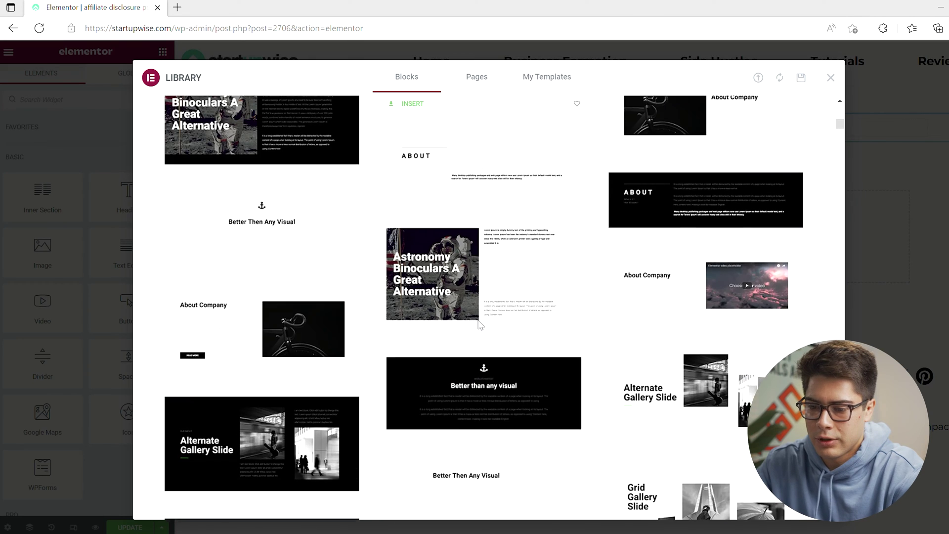
scroll(482, 325, up, 4)
scroll(481, 325, up, 3)
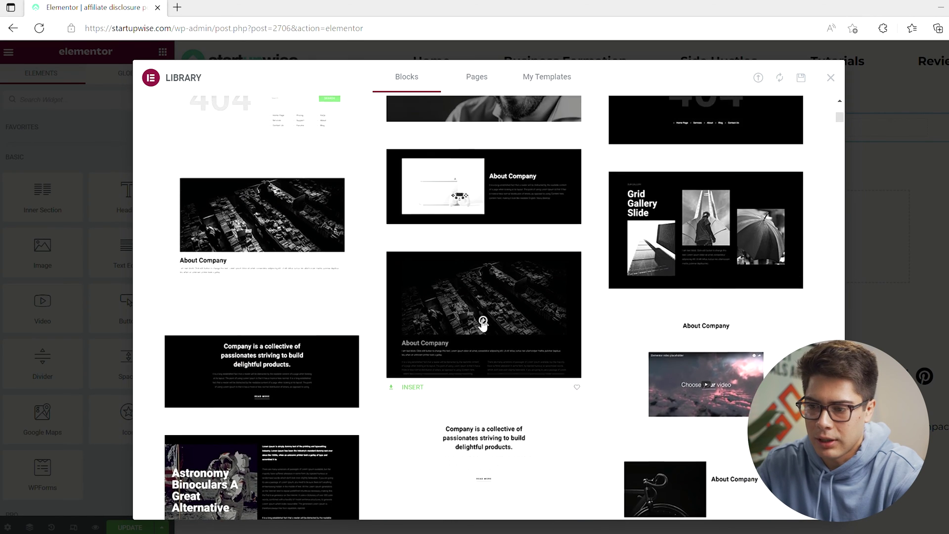
scroll(239, 272, down, 2)
click(237, 276)
click(780, 79)
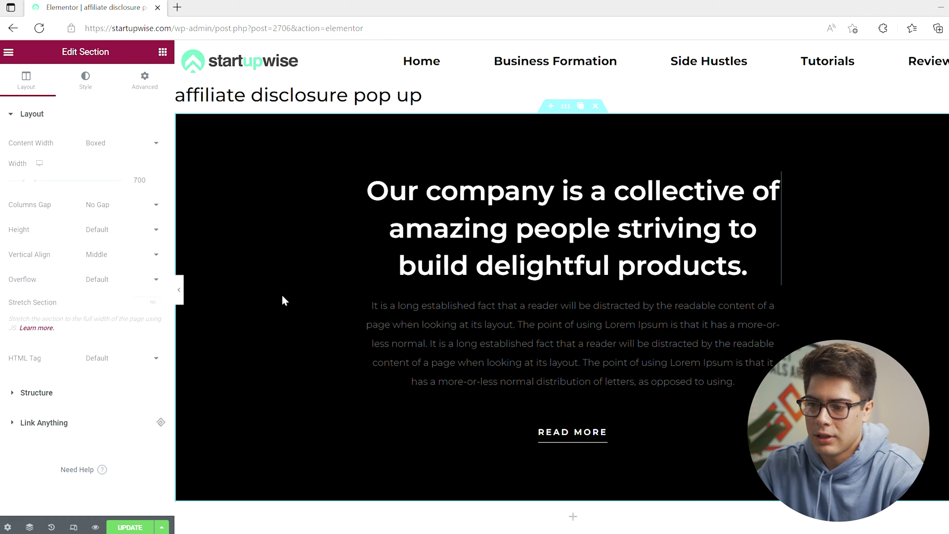
- Update the template and exit Elementor to its WordPress edit page
click(129, 527)
click(9, 51)
click(41, 336)
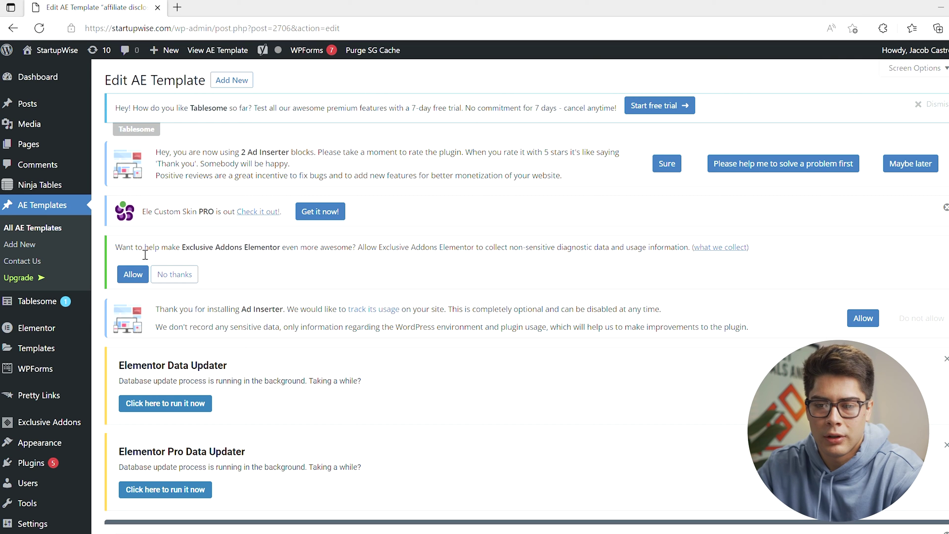
- Go to Saved Templates and scroll to the Single Post #878 template
scroll(20, 262, down, 1)
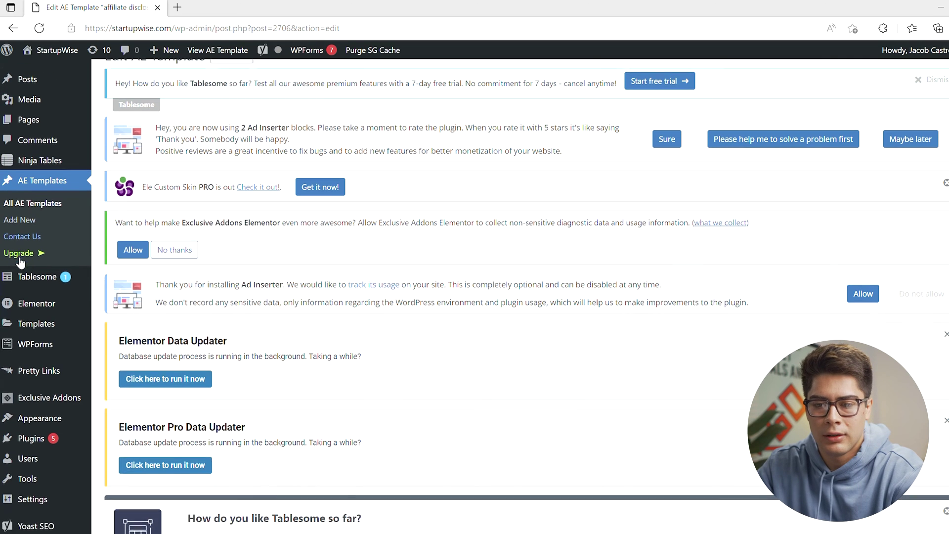
click(32, 324)
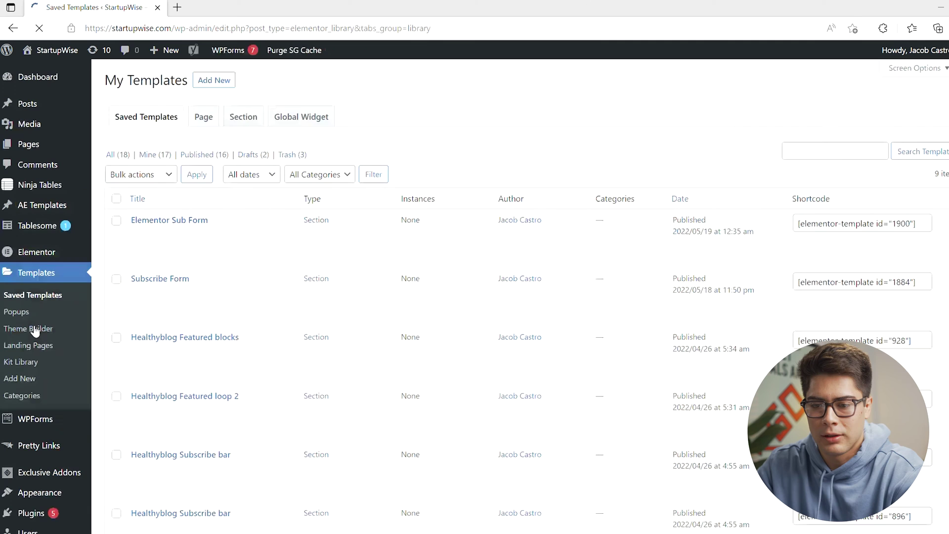
scroll(262, 514, down, 10)
scroll(262, 514, down, 2)
scroll(185, 342, up, 5)
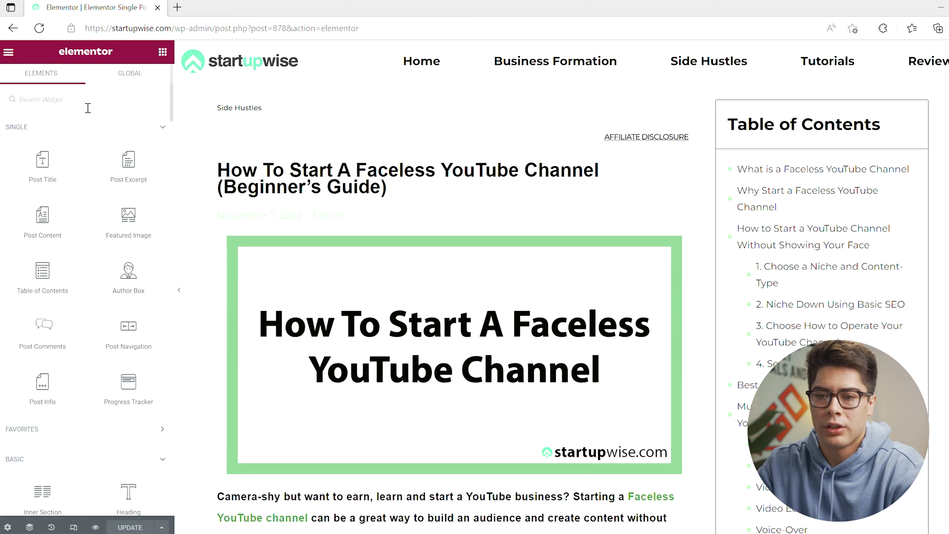
- Place a Modal Popup widget above the post title and set its content type to ShortCode
text(pop)
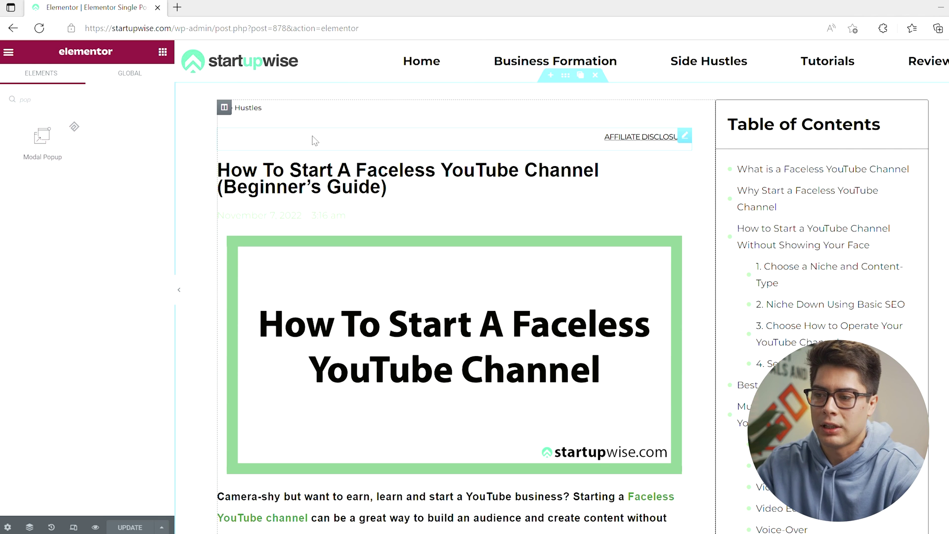
drag(32, 168, 297, 148)
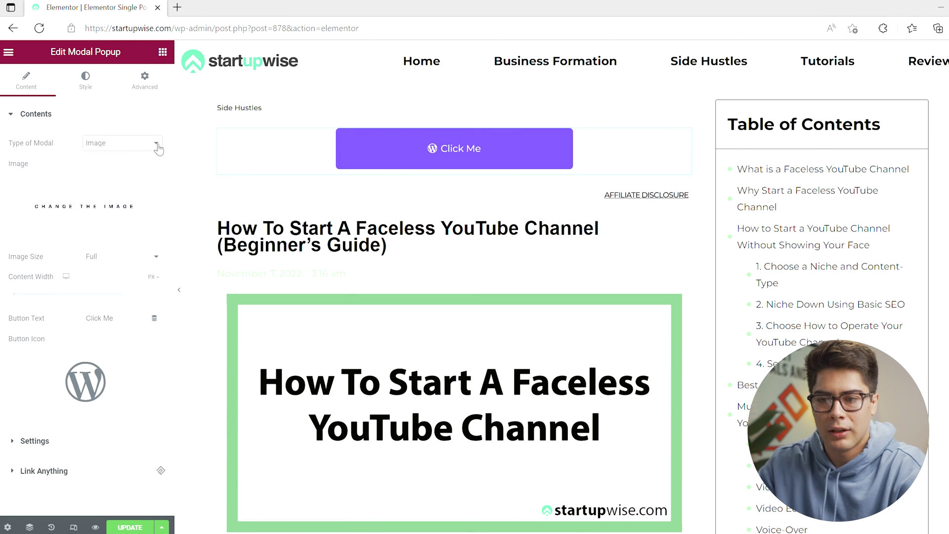
click(122, 230)
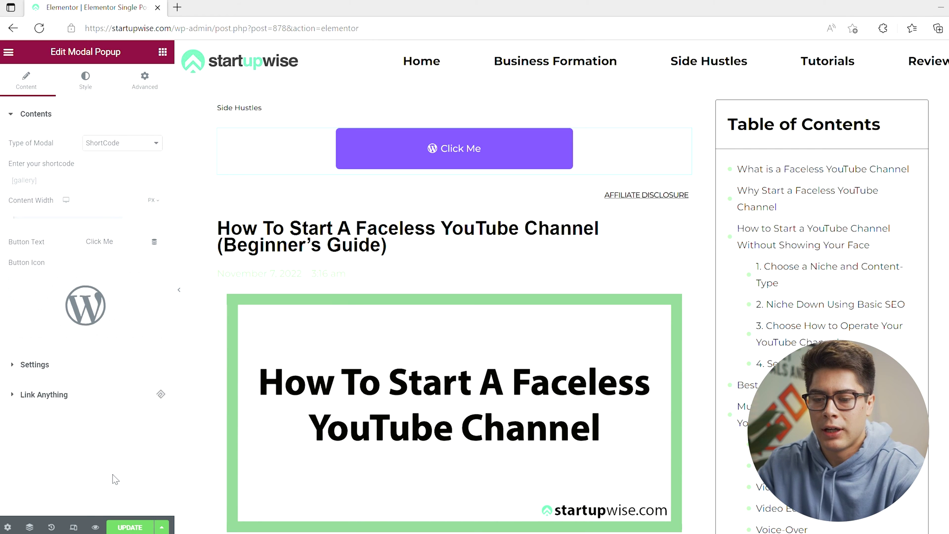
- Exit Elementor and open the affiliate disclosure pop up template in WordPress
click(10, 52)
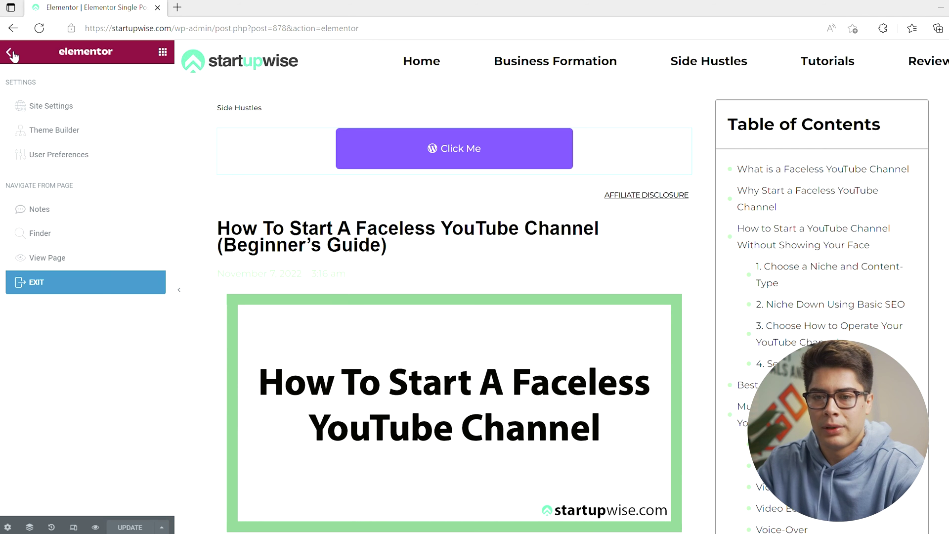
click(34, 286)
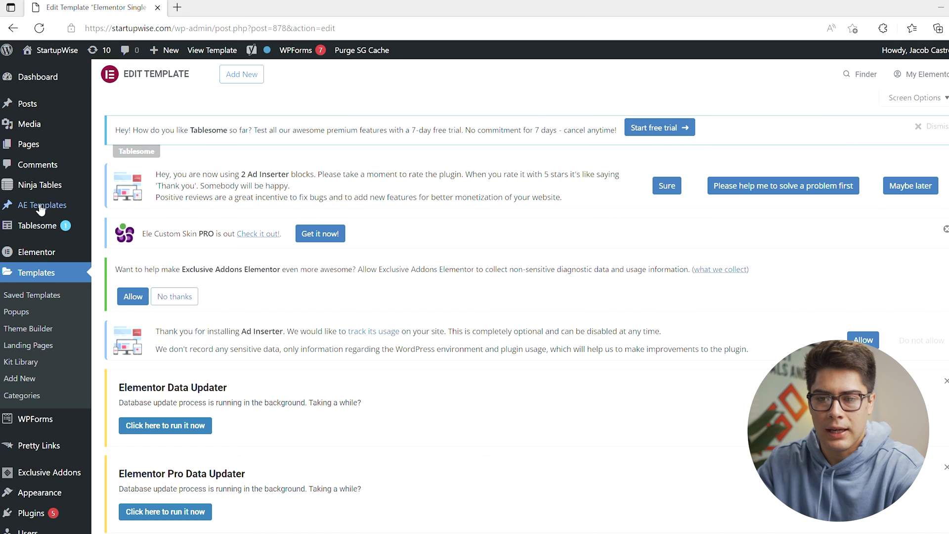
click(43, 206)
- Copy the shortcode from the affiliate disclosure pop up template's edit page
click(167, 170)
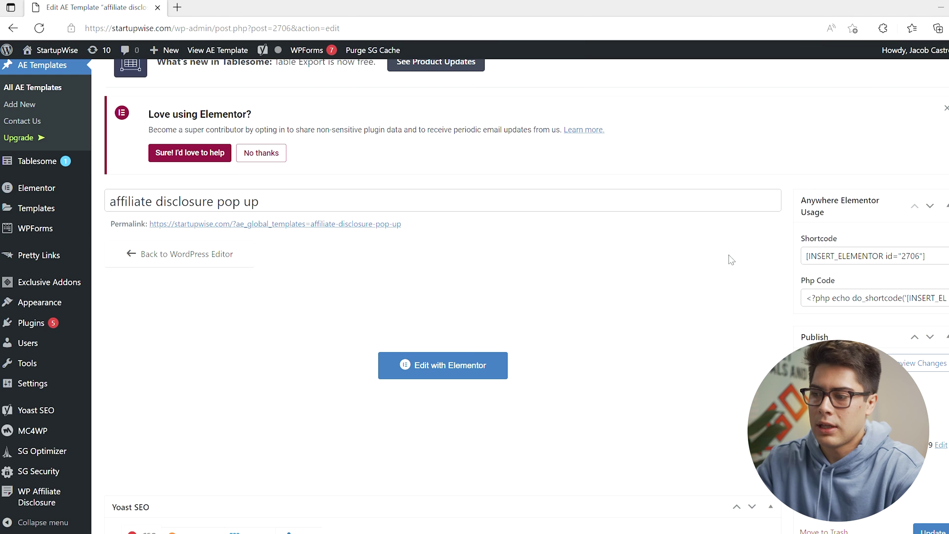
click(837, 260)
key(ctrl+c)
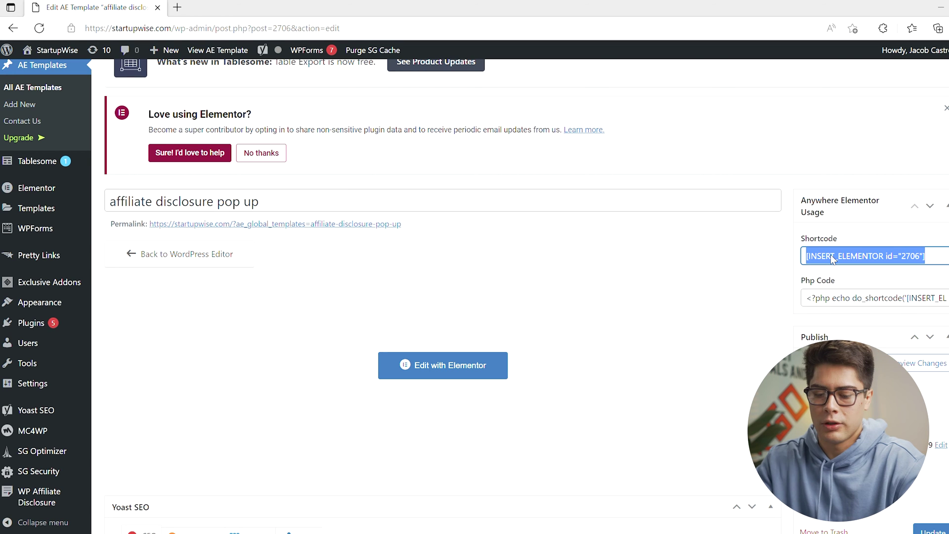
scroll(445, 198, up, 3)
- Show the Saved Templates list in a new browser tab
click(177, 8)
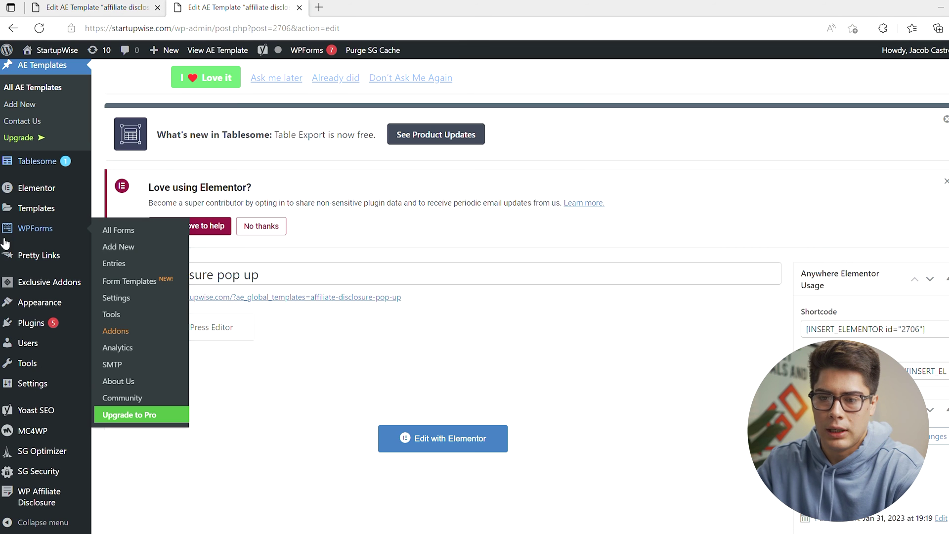
mouse_move(33, 212)
click(32, 211)
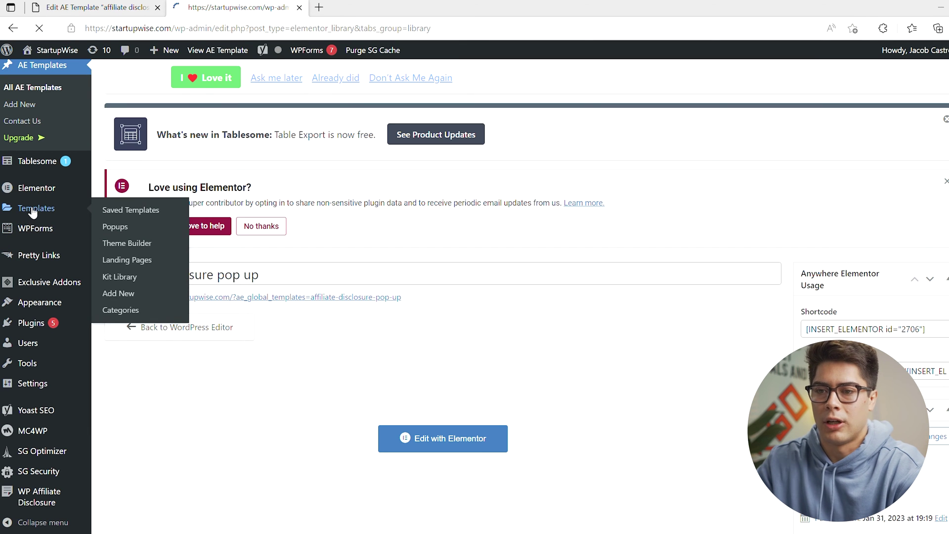
scroll(195, 342, down, 6)
- Edit Single Post #878 and paste shortcode [INSERT_ELEMENTOR id="2706"] into the modal popup
click(154, 349)
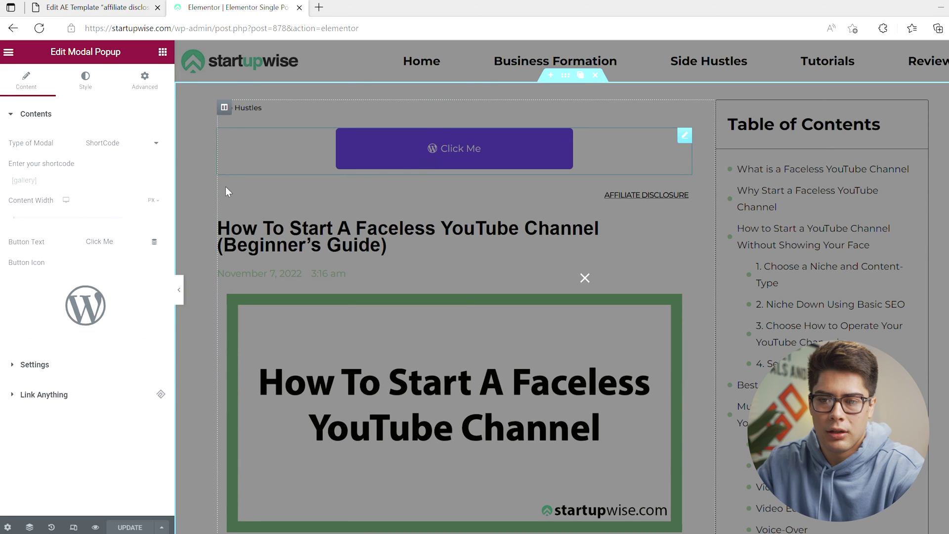
click(115, 185)
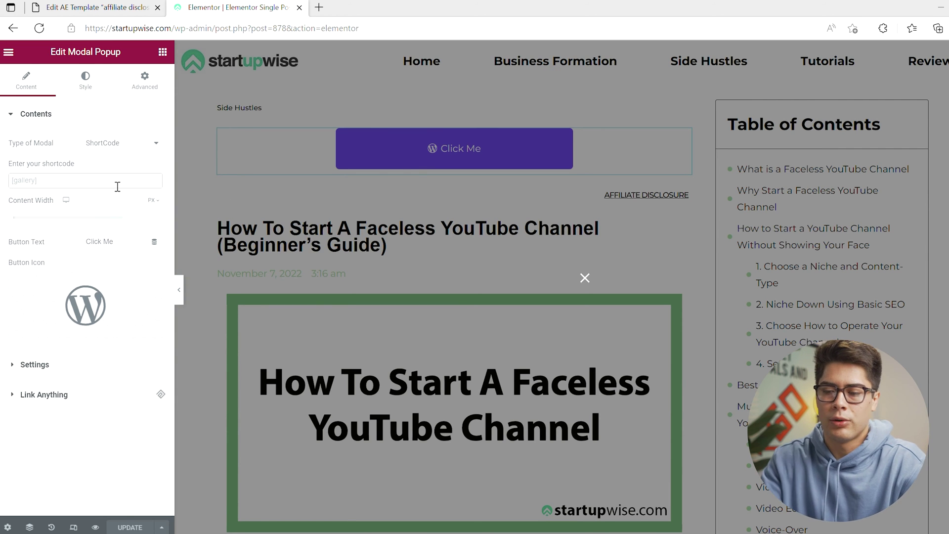
key(ctrl+v)
- Remove the popup button's icon and change its text from Click Me to 'Affiliate Disclosure'
mouse_move(155, 289)
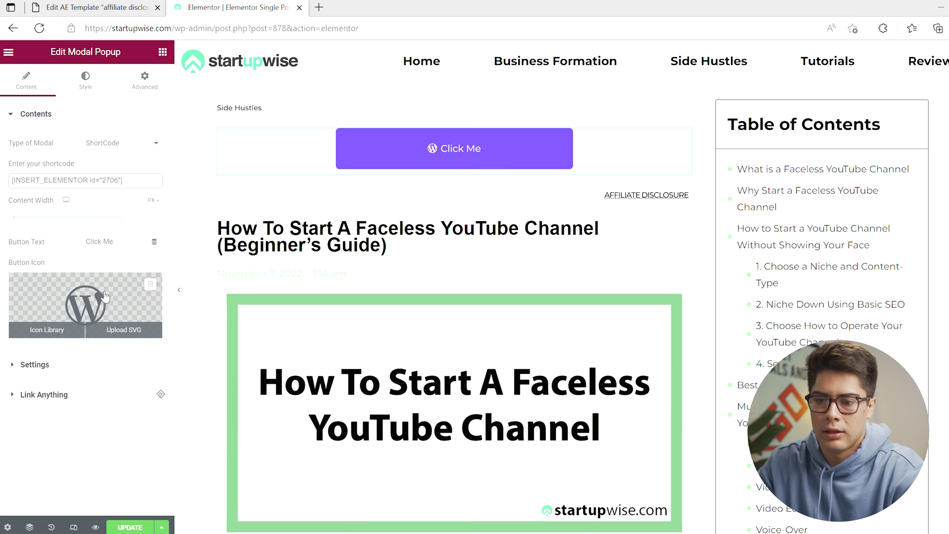
click(151, 285)
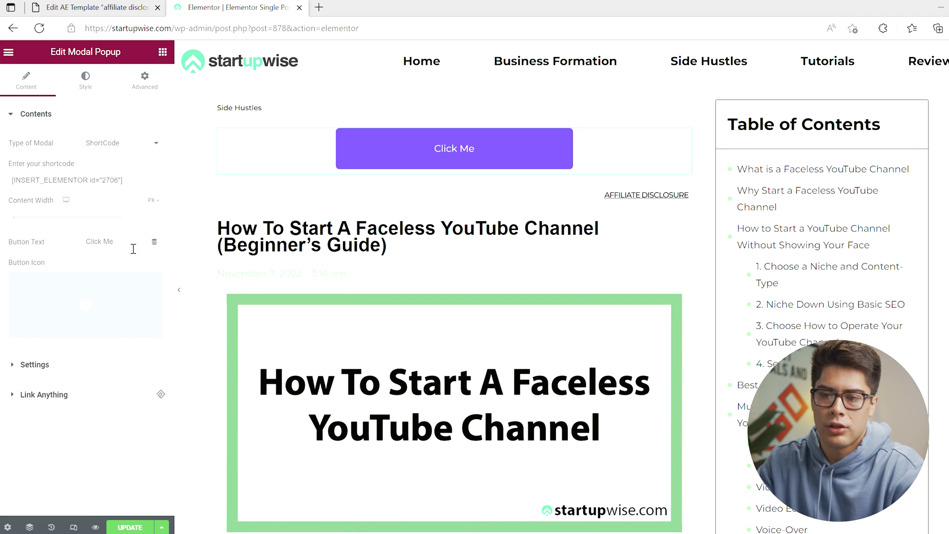
triple_click(131, 249)
click(132, 249)
text(Affiliate Disclosure)
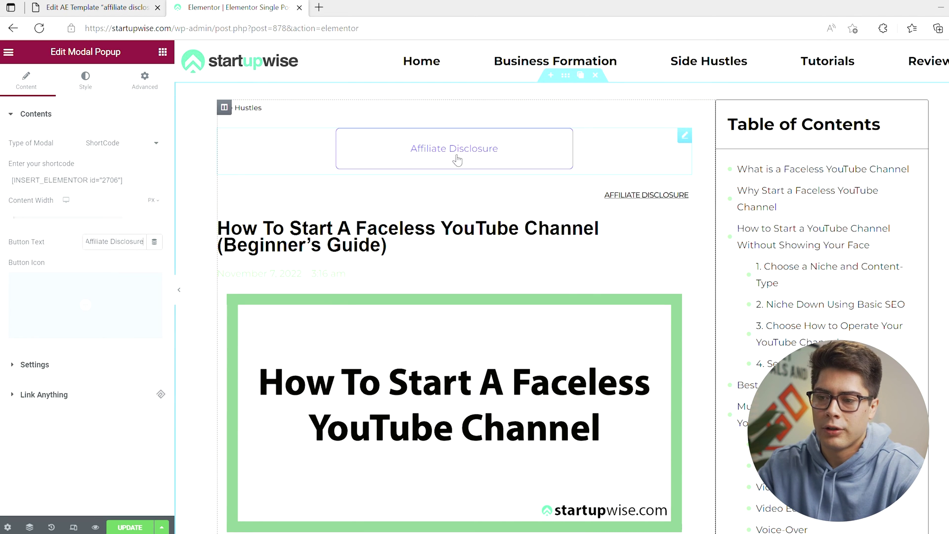
- Preview the popup from the Affiliate Disclosure button, close it, and update the post
click(431, 154)
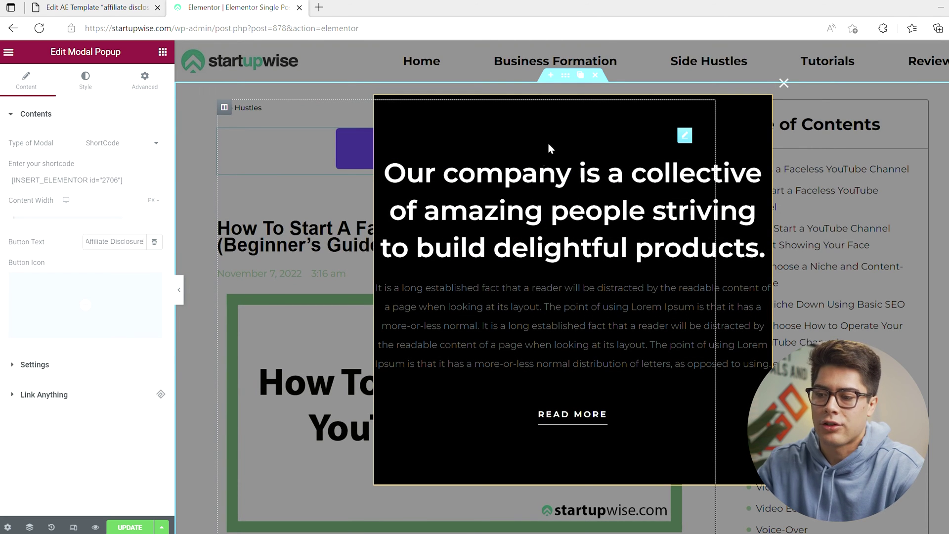
click(505, 453)
click(130, 526)
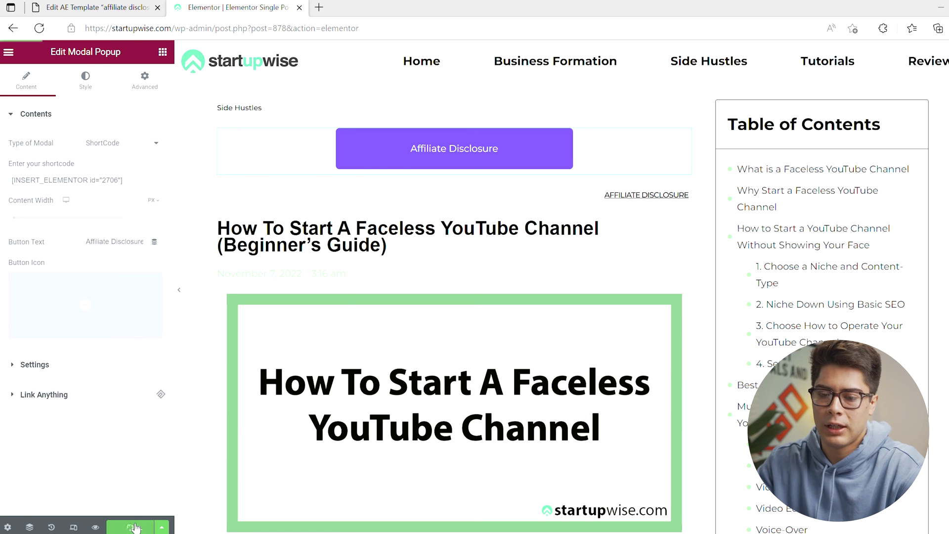
click(97, 7)
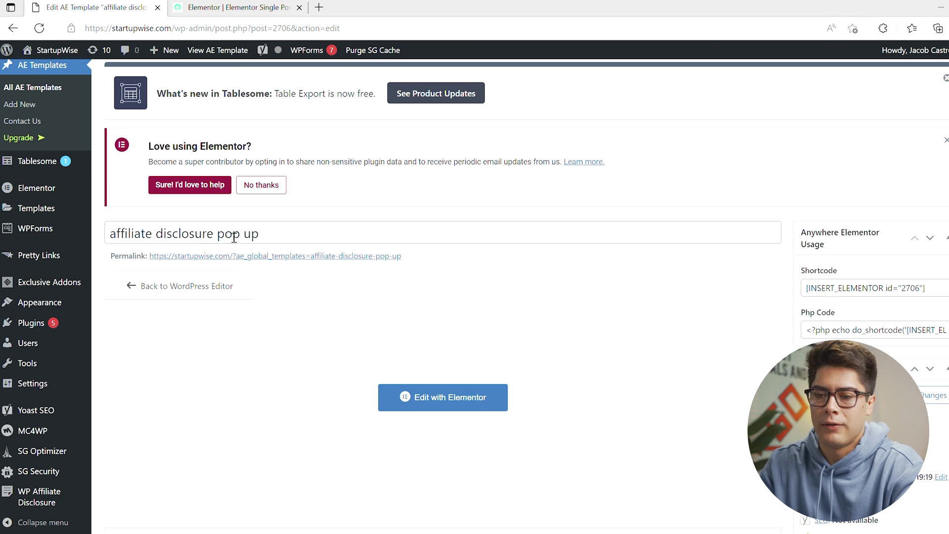
- In the pop up template, delete the READ MORE button and its empty column, then select the heading text
click(428, 398)
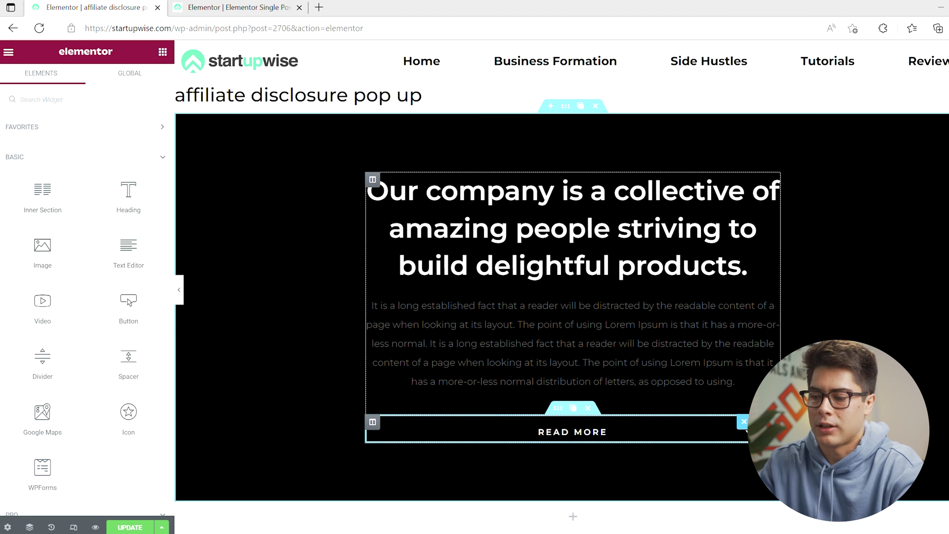
click(743, 422)
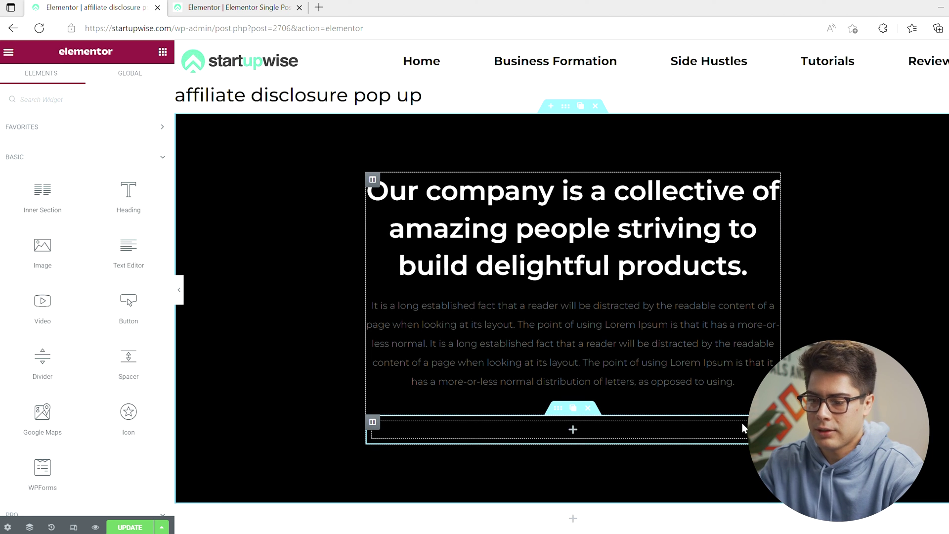
click(588, 409)
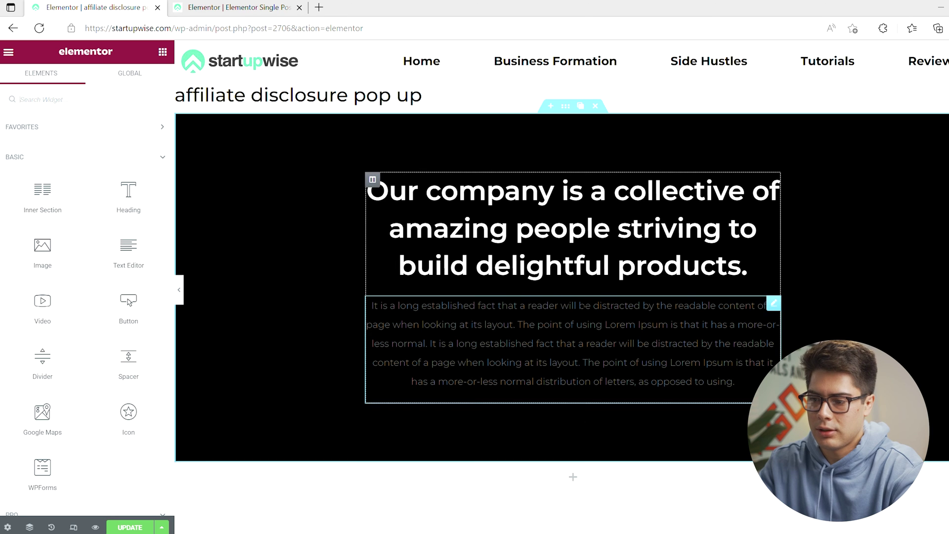
click(747, 265)
key(ctrl+a)
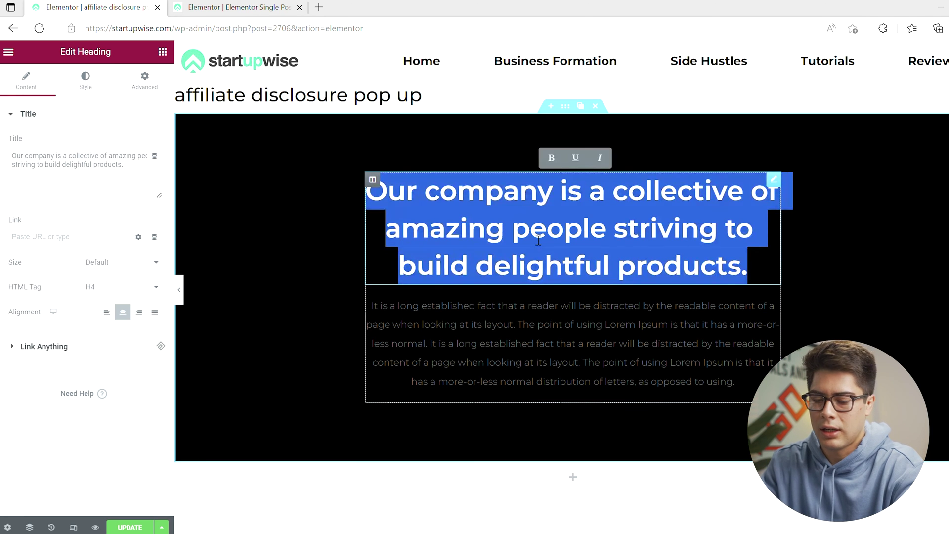
- Change the popup heading to 'Affiliate Disclosure'
text(Affilia)
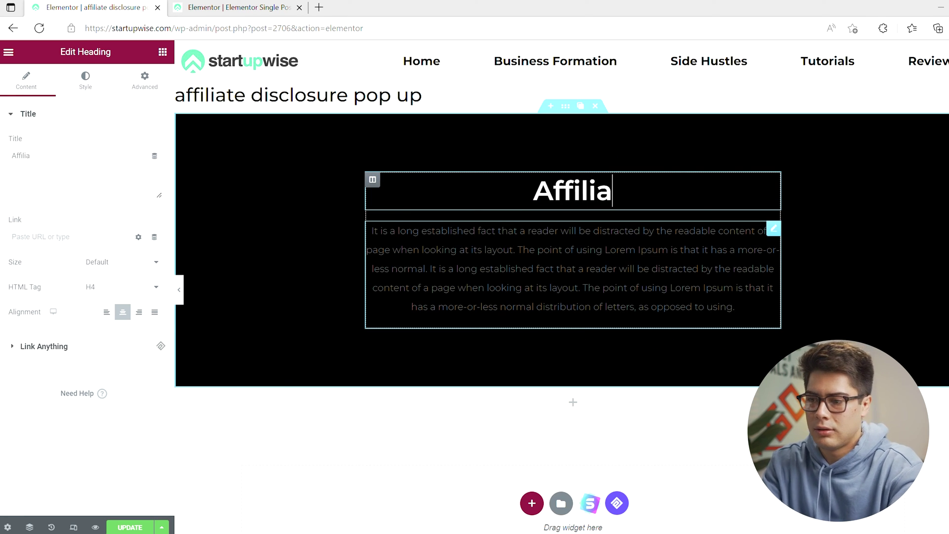
text(te Disclosure)
click(536, 269)
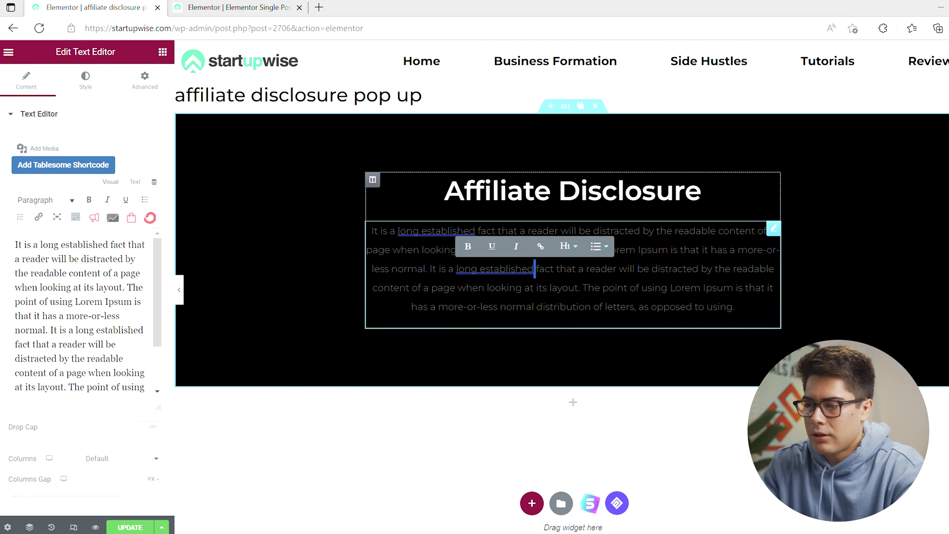
drag(735, 307, 529, 288)
- Replace the paragraph with the affiliate-links commission disclosure text and update the template
click(55, 340)
key(ctrl+a)
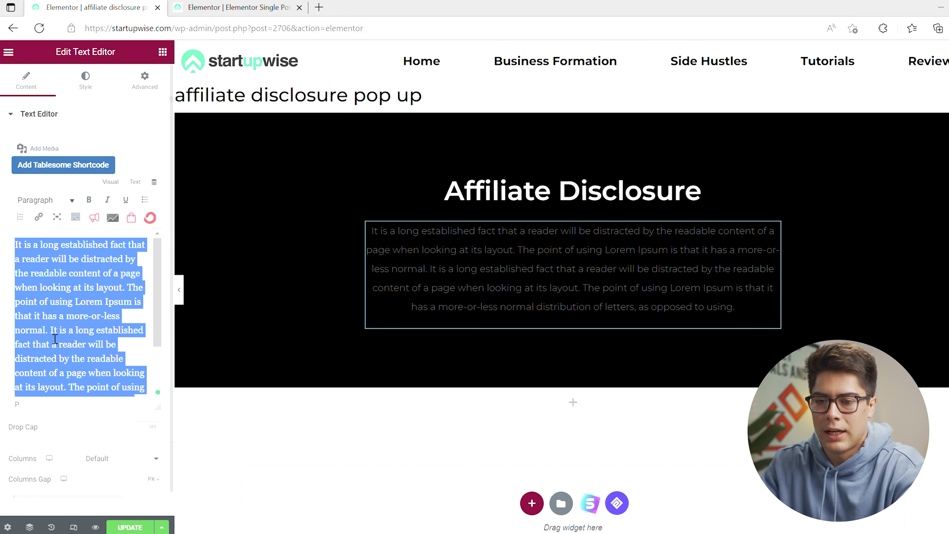
text(Hey th)
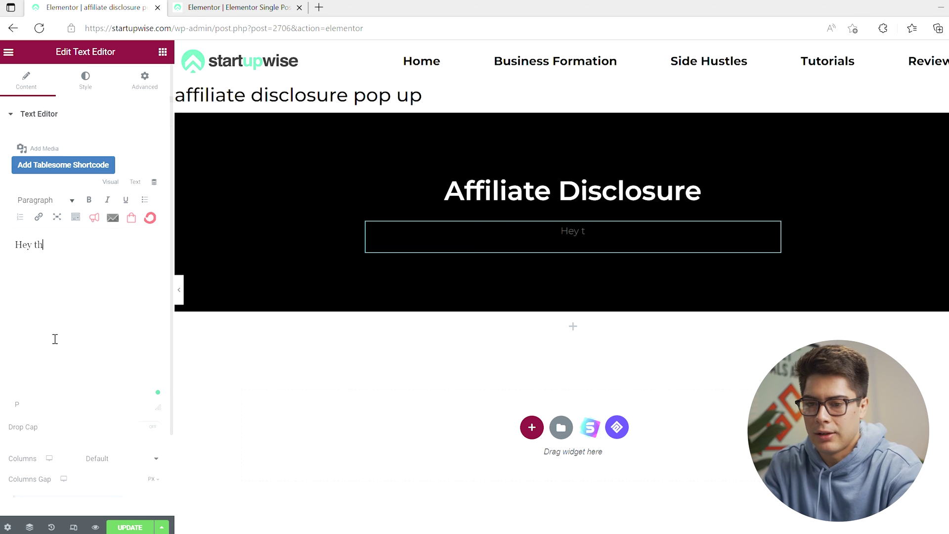
text(ere! We want to info)
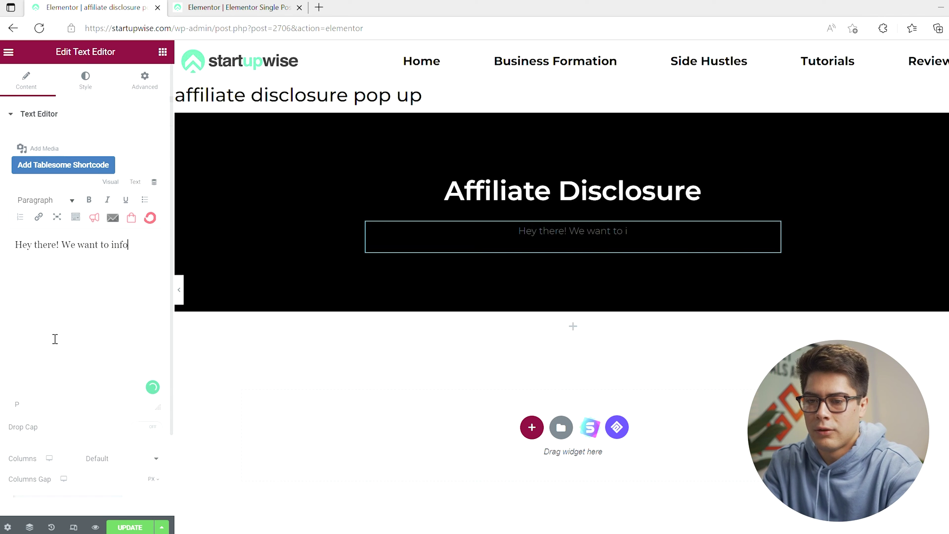
text(rm you that som)
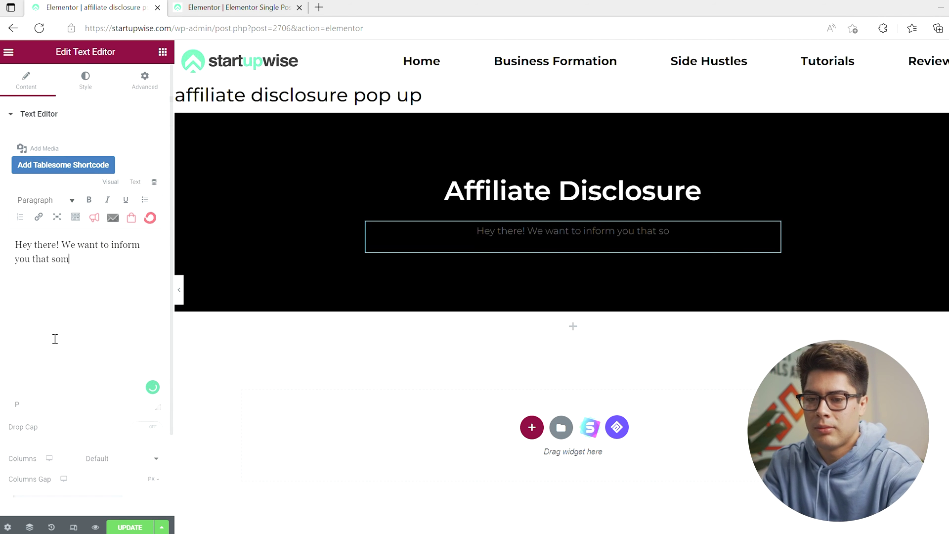
text(e of the links listed on)
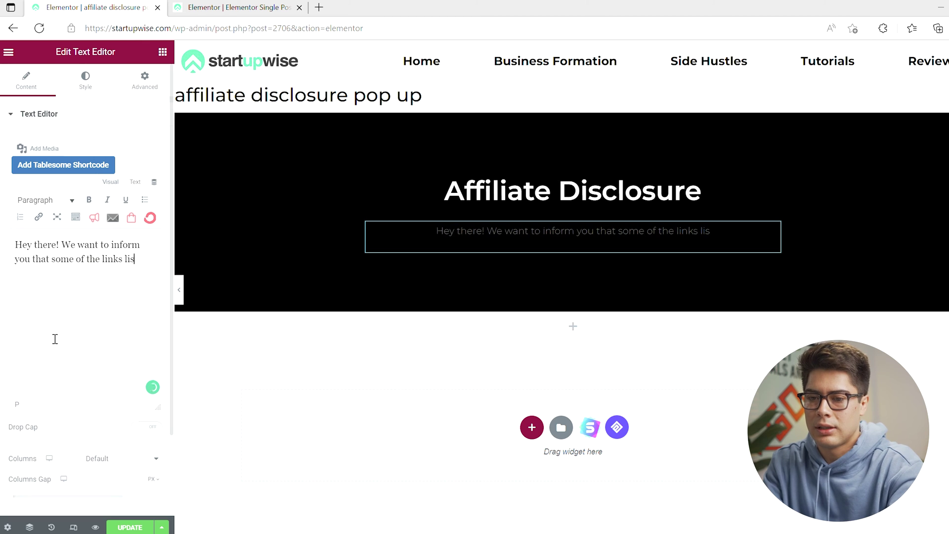
text(pag)
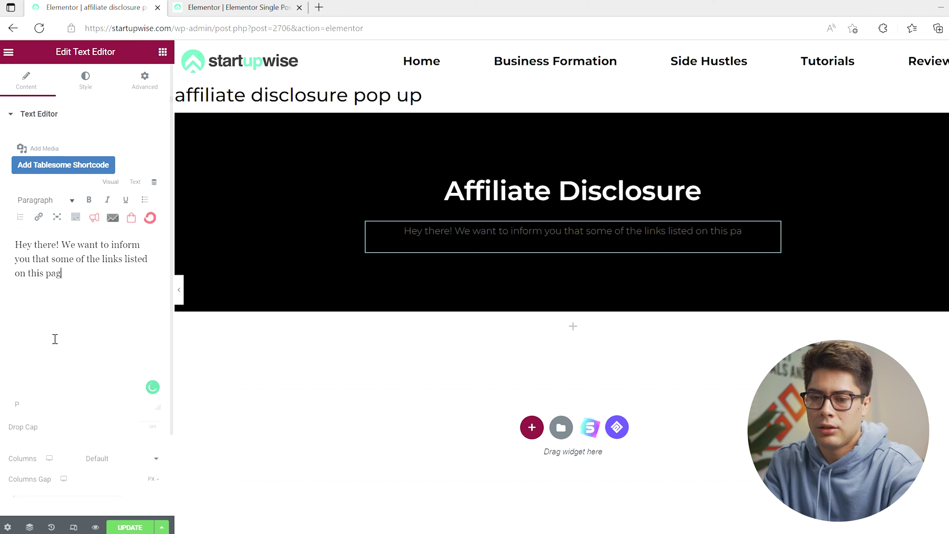
text(e are affiliate links that wi)
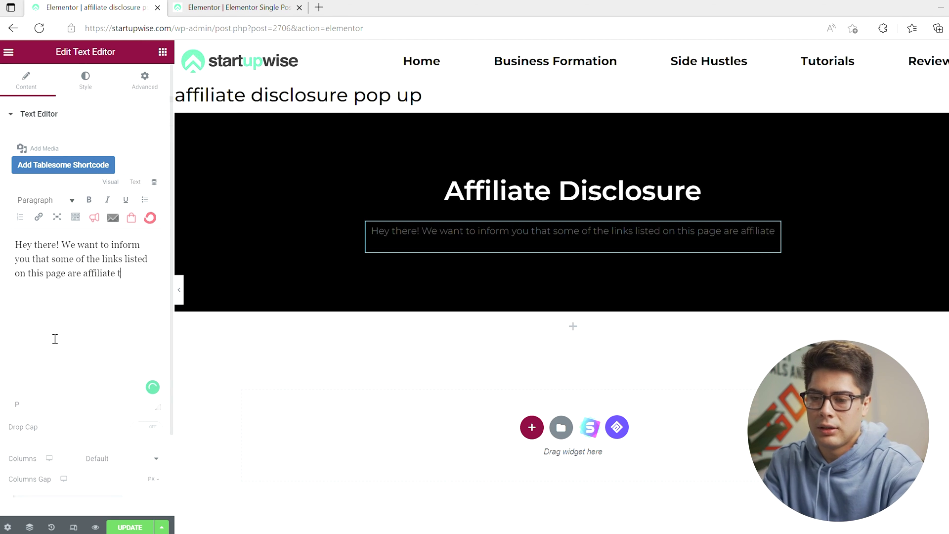
text(ll help us earn a small commission at no extra cost to you. We appreciate your support!)
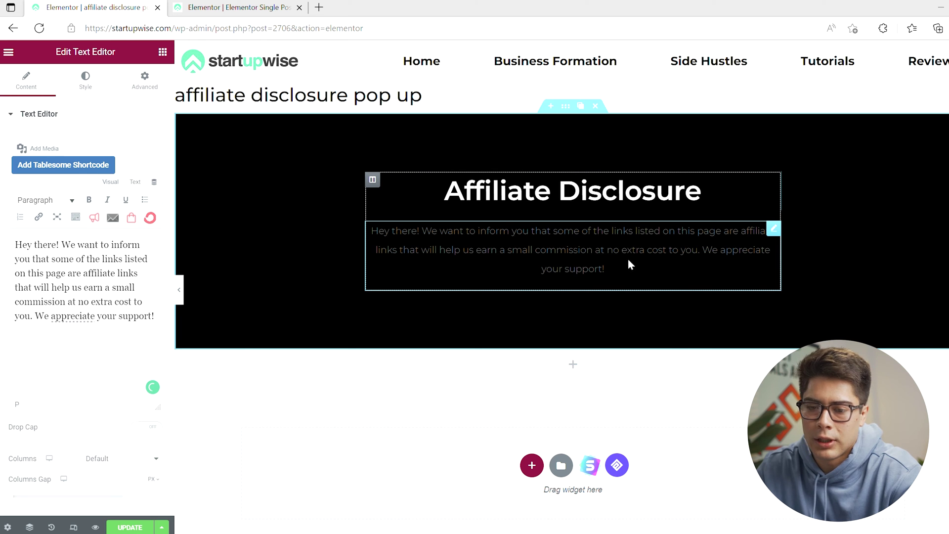
click(140, 528)
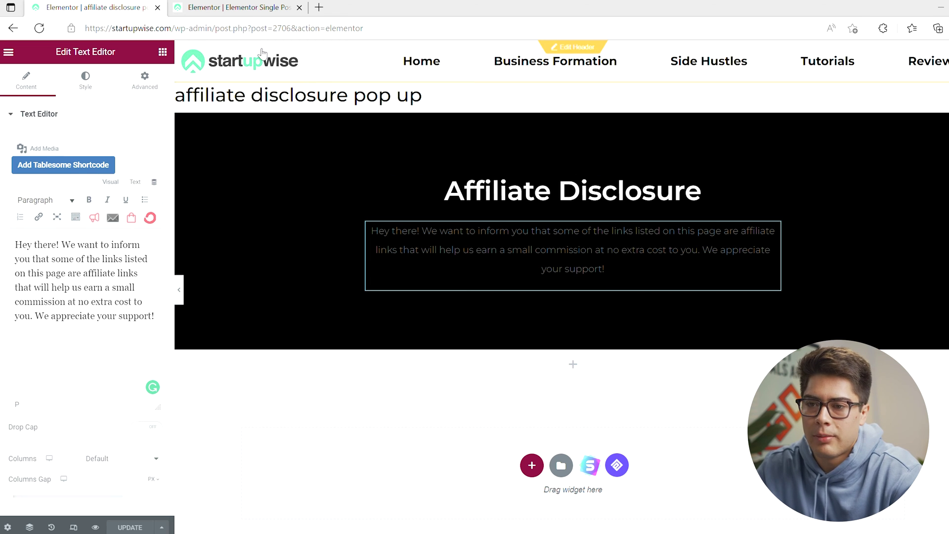
- On the Single Post tab, open the disclosure popup from the Affiliate Disclosure button and close it
click(246, 9)
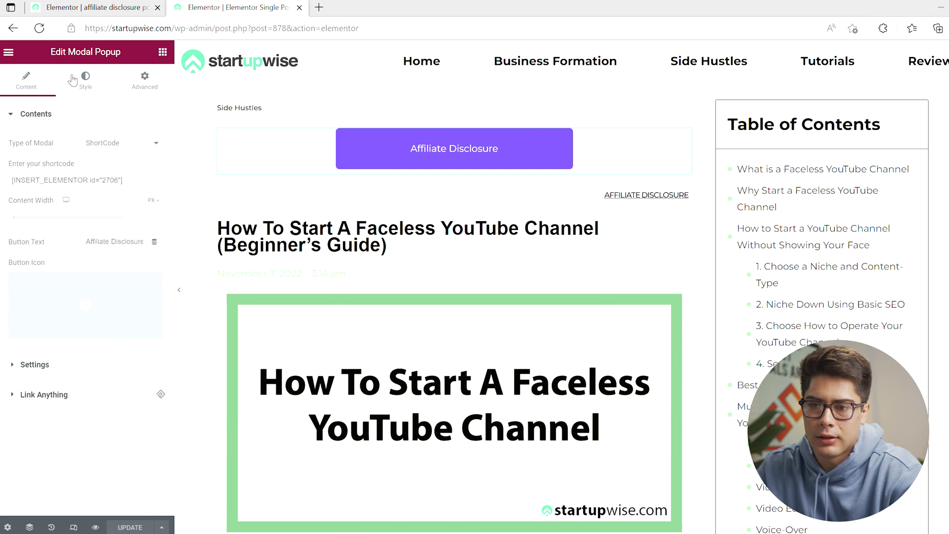
click(424, 149)
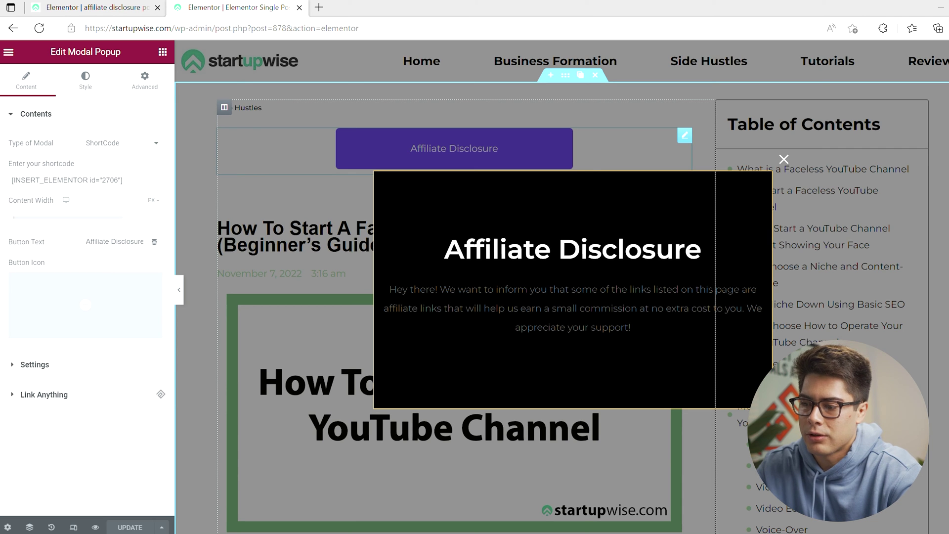
click(785, 160)
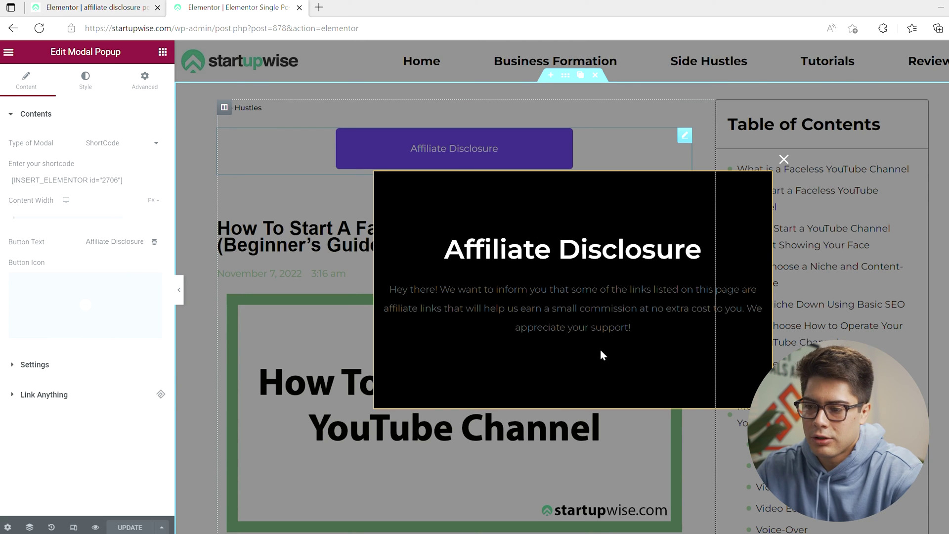
click(786, 160)
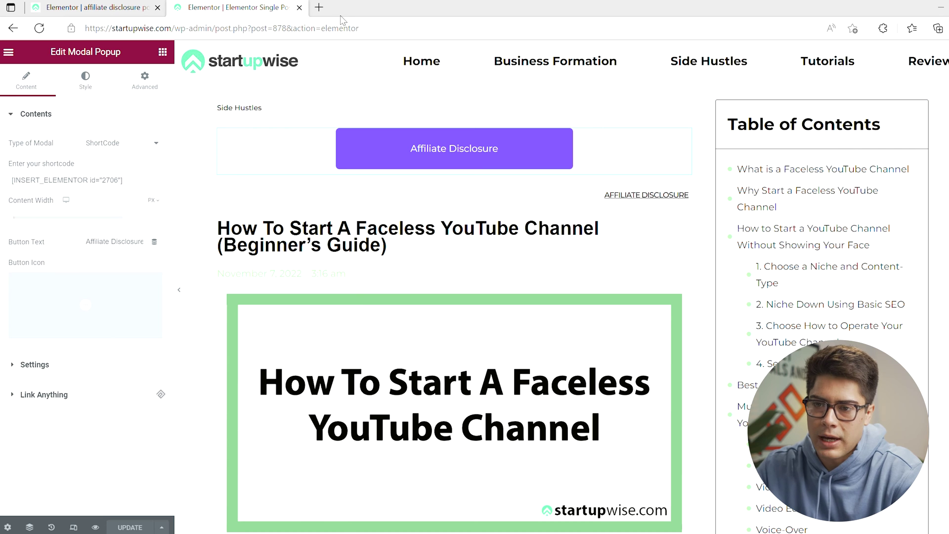
click(82, 8)
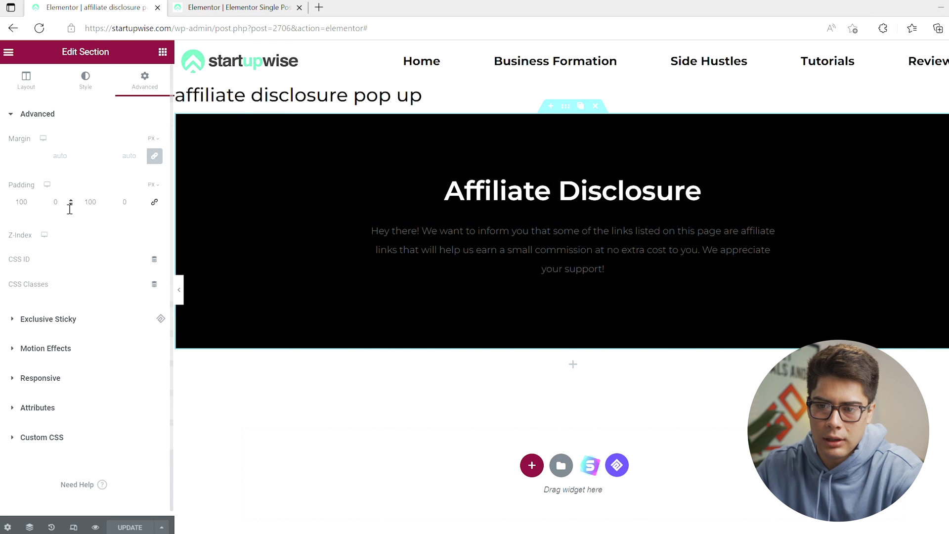
- Set the section's top and bottom padding to 50, save, and preview the popup on the post
double_click(29, 208)
text(50)
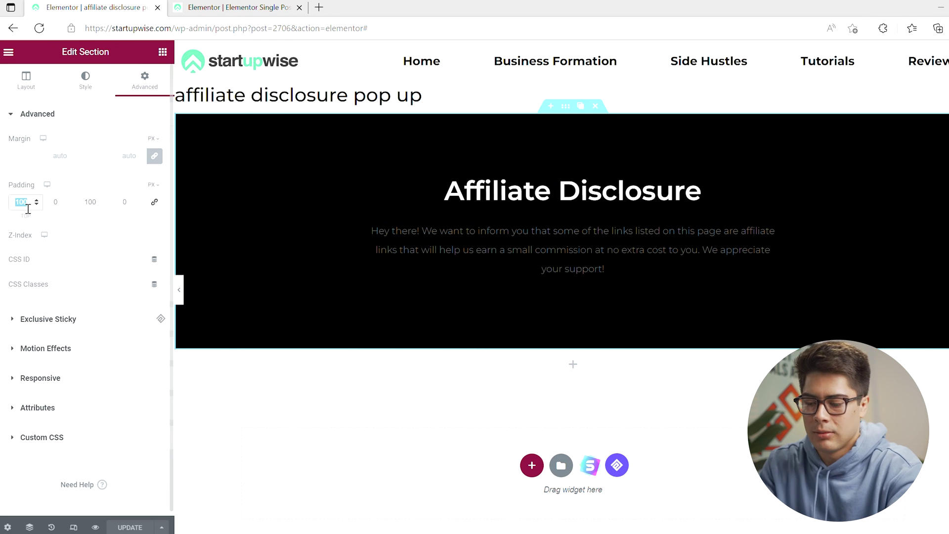
double_click(93, 203)
text(50)
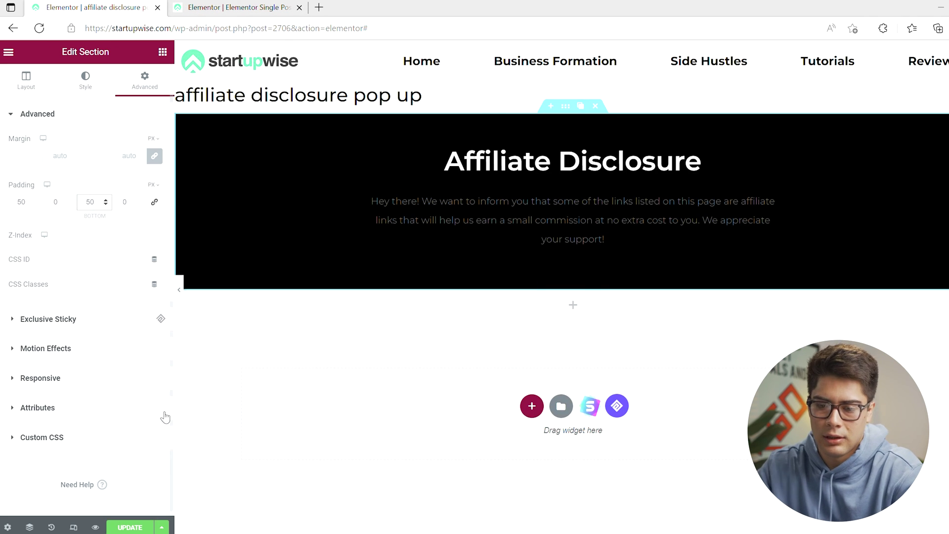
click(138, 530)
click(232, 6)
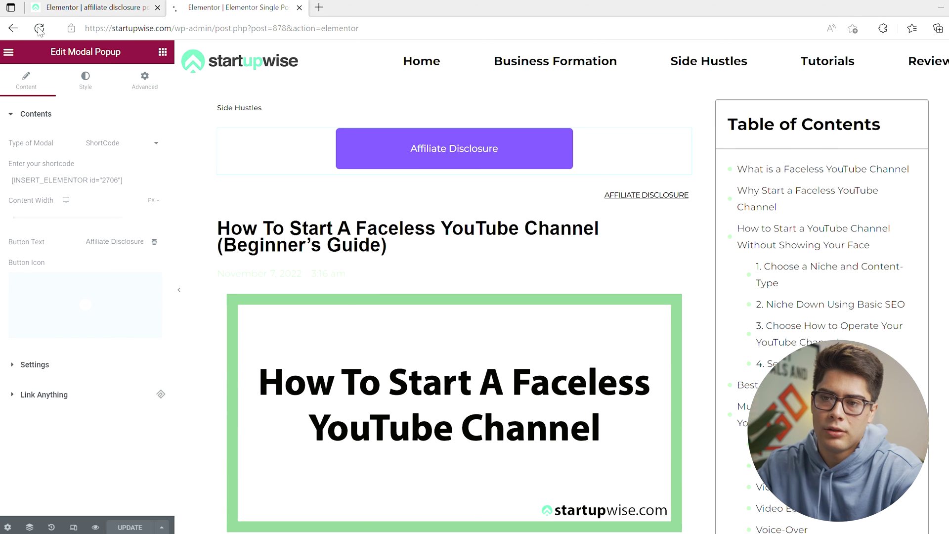
click(480, 153)
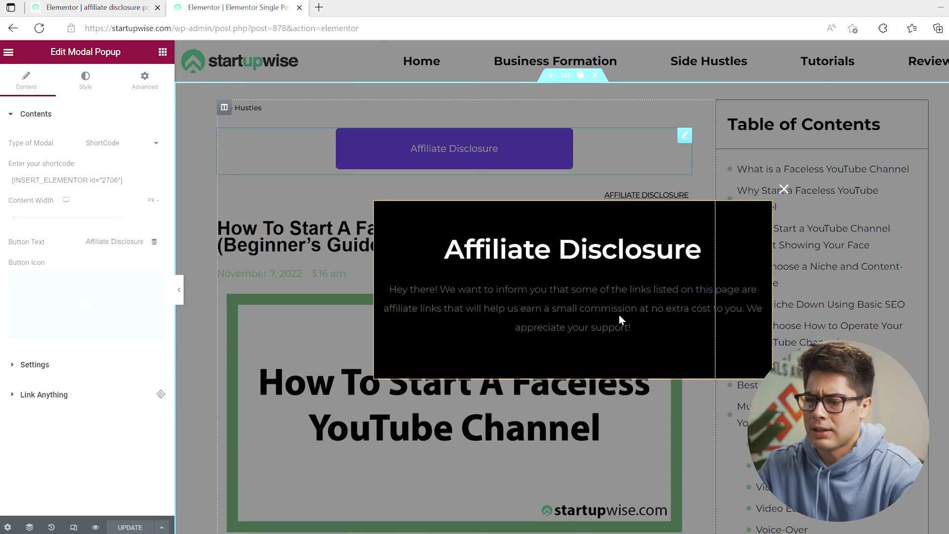
click(118, 9)
- Raise the section's bottom padding to 75, save, and recheck the popup preview
double_click(91, 202)
text(75)
click(138, 527)
click(233, 8)
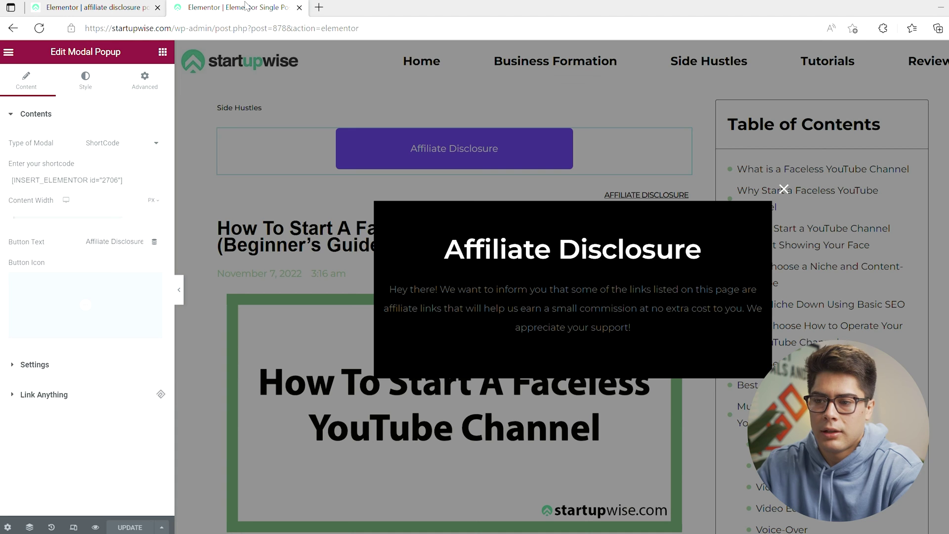
click(477, 153)
click(477, 153)
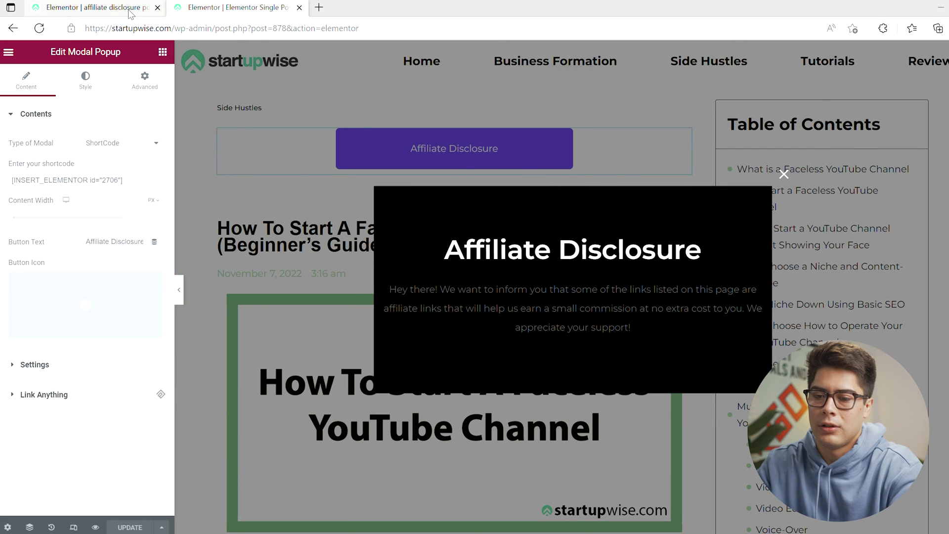
click(94, 7)
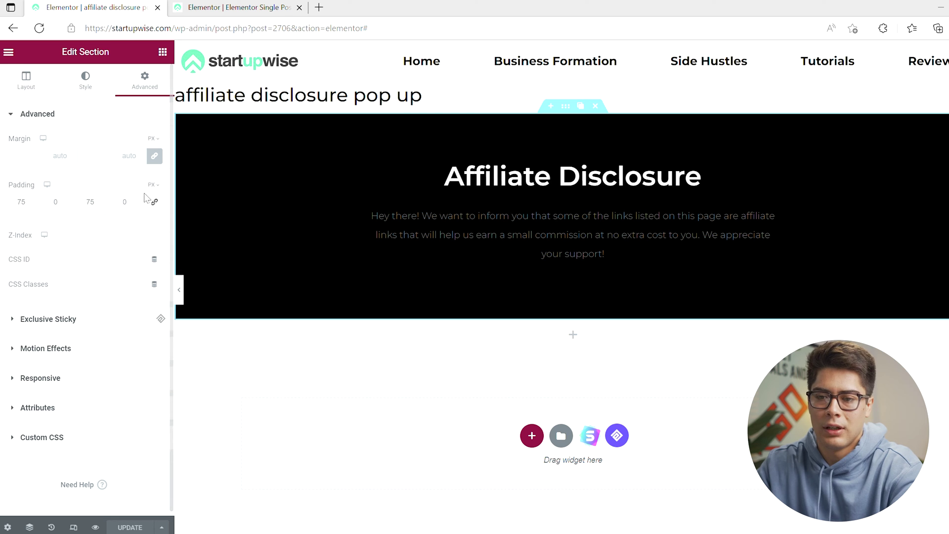
- On the Single Post editor, open the AFFILIATE DISCLOSURE popup from its link, then close it
click(233, 8)
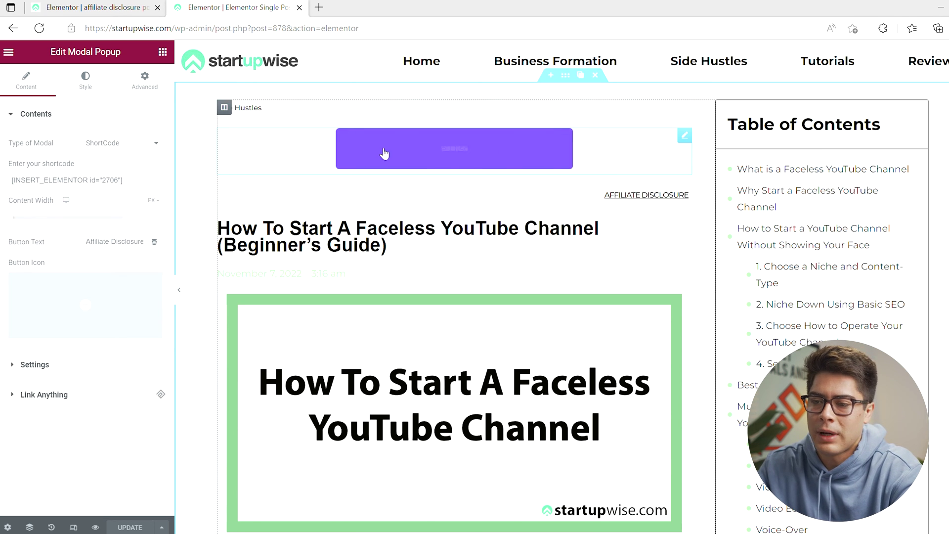
click(615, 200)
click(519, 155)
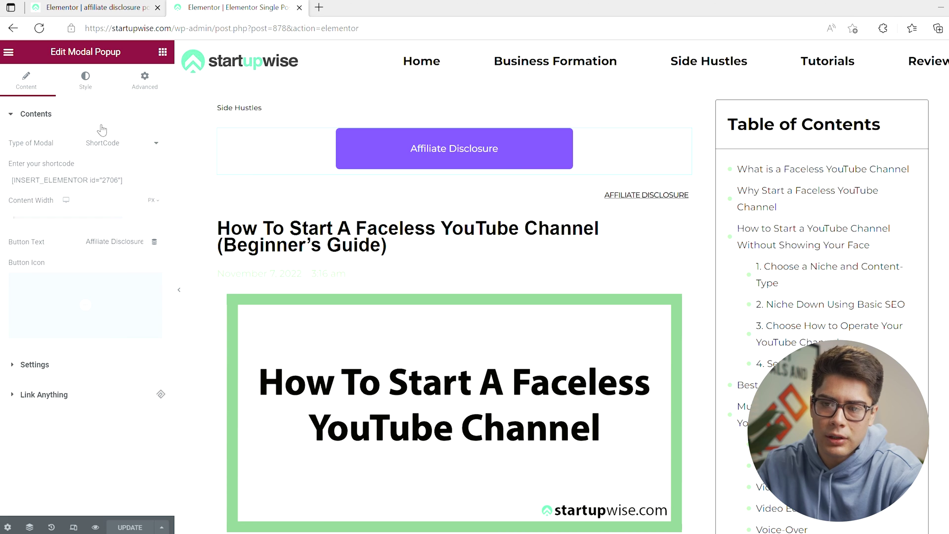
- Right-align the Affiliate Disclosure button and narrow its width from 27% to 19%
click(88, 88)
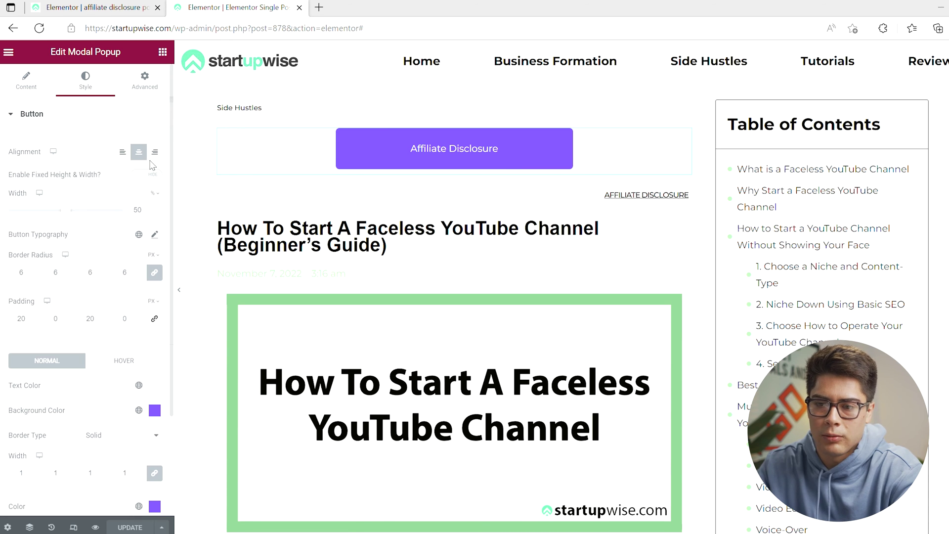
click(155, 152)
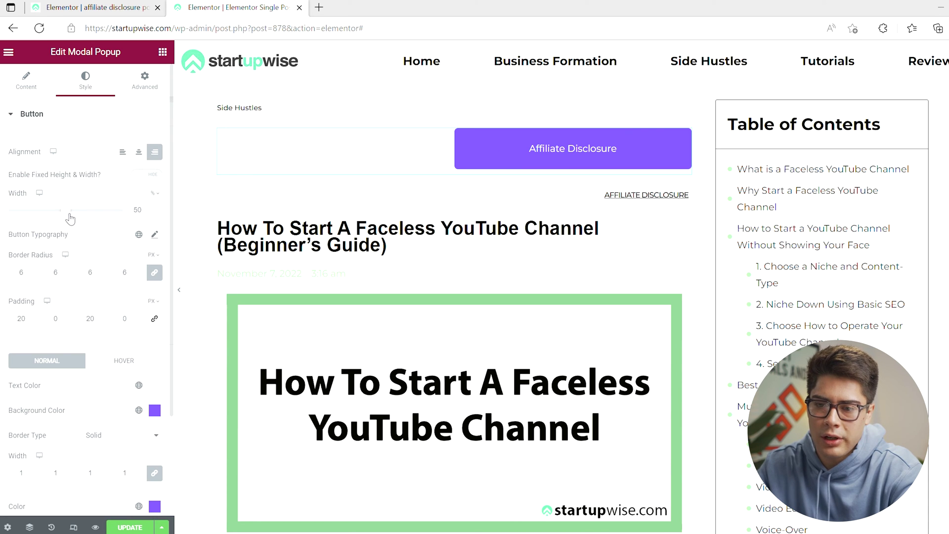
drag(70, 218, 34, 219)
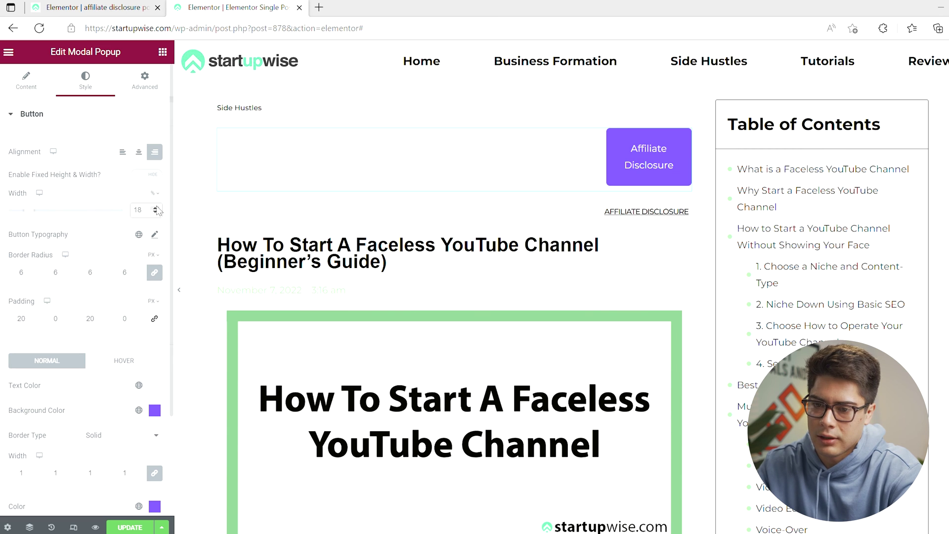
click(155, 235)
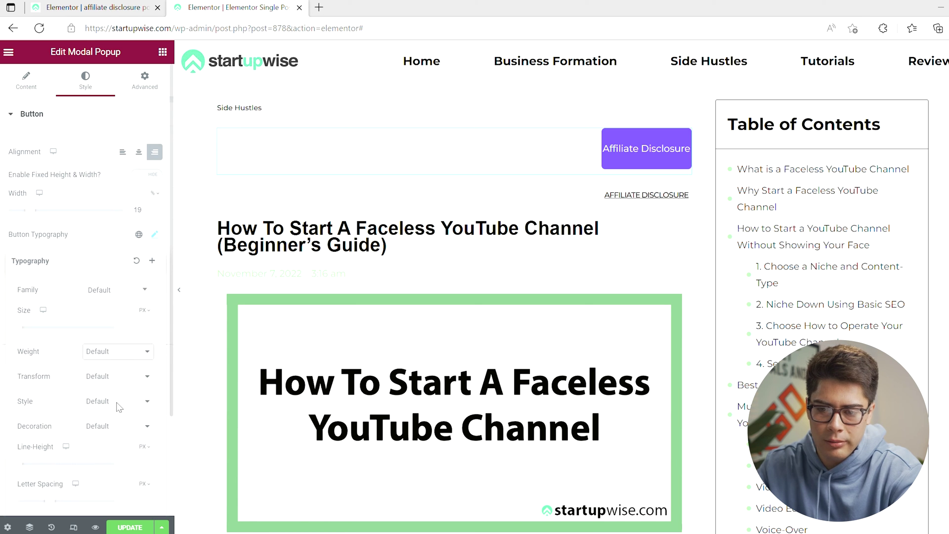
- Widen the button so its text fits one line, and make the text underlined and uppercase
click(155, 209)
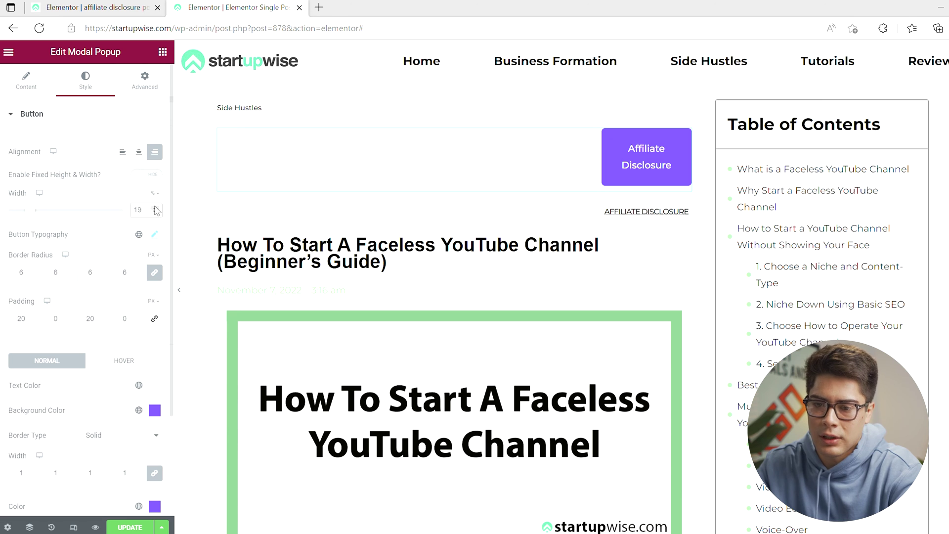
click(156, 209)
click(156, 235)
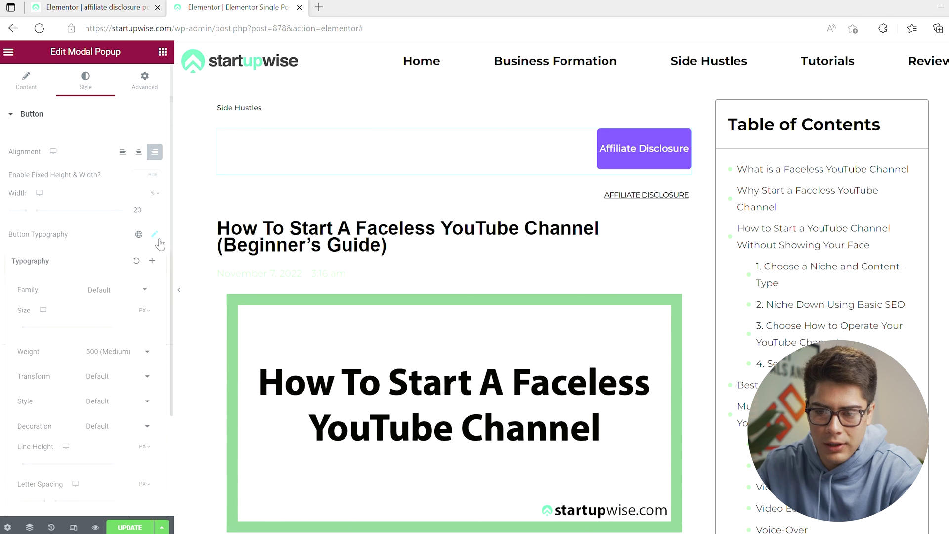
click(123, 460)
click(142, 378)
click(128, 403)
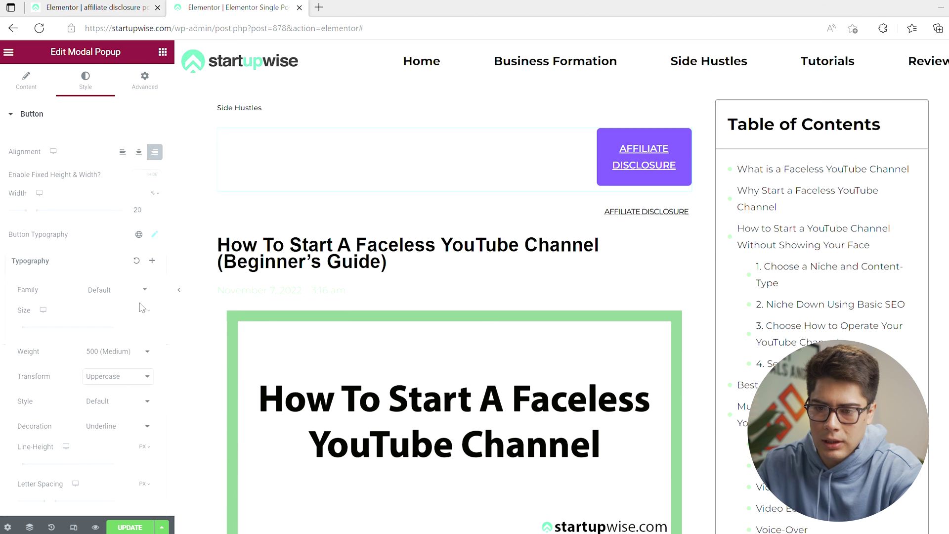
- Tighten the button text's letter spacing to -1.5 and set the button width to 21%
click(154, 208)
click(154, 234)
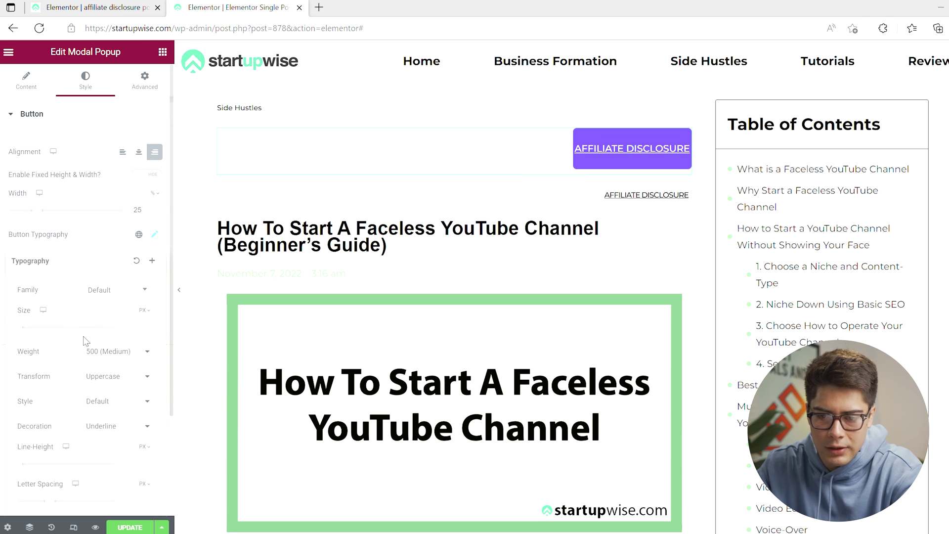
scroll(88, 341, down, 3)
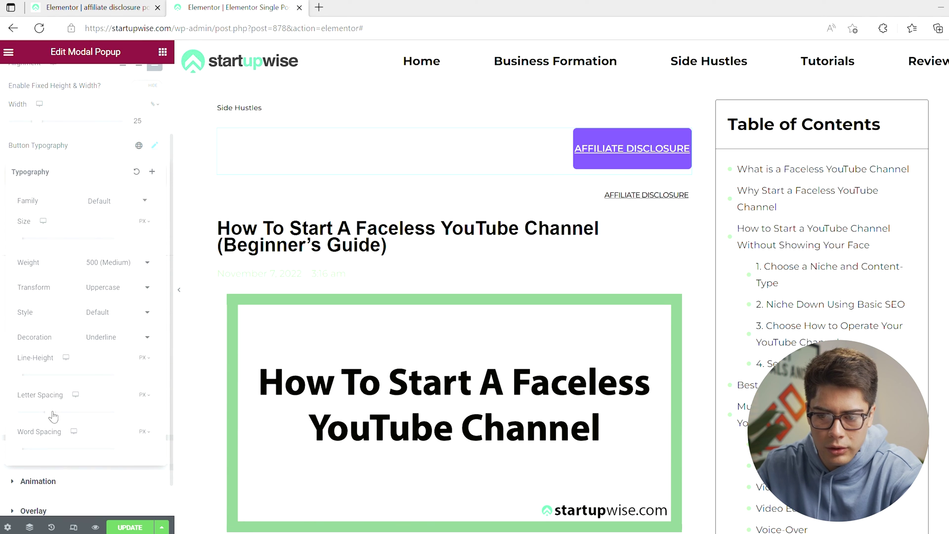
drag(55, 417, 46, 417)
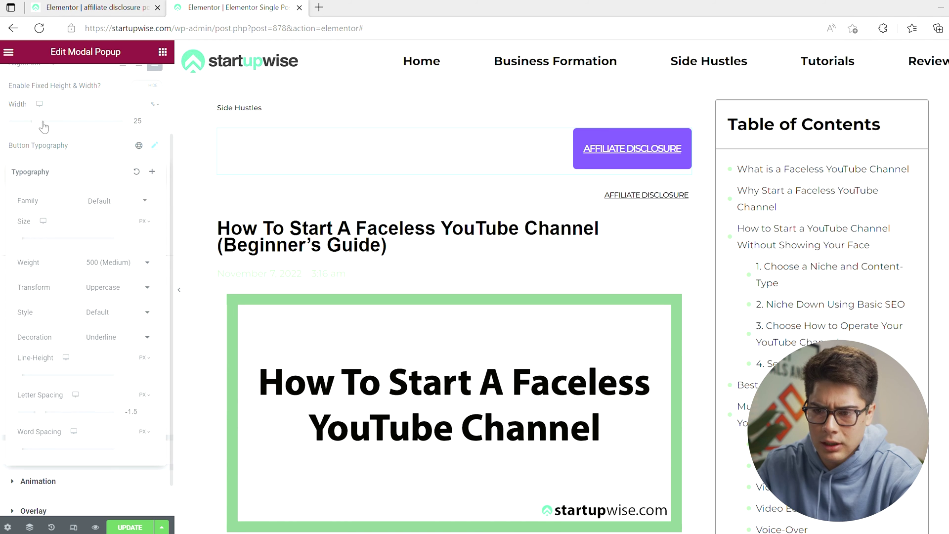
click(142, 122)
click(155, 123)
click(155, 123)
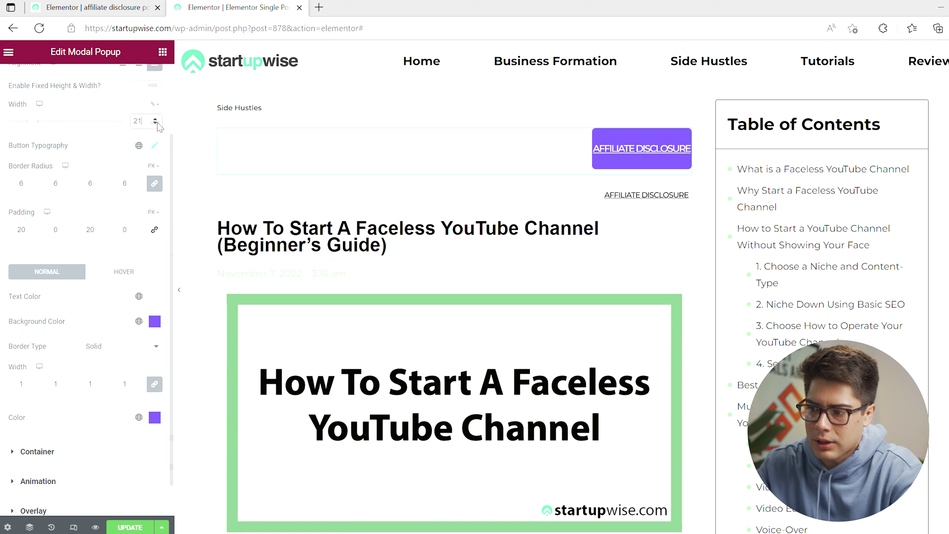
click(155, 123)
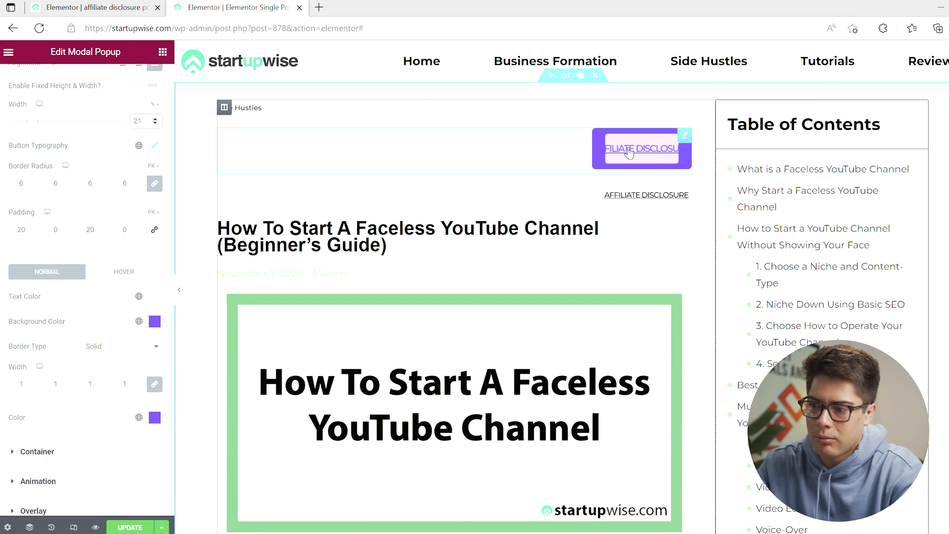
- Set the button's top and bottom padding to 0
scroll(57, 229, up, 2)
scroll(53, 233, down, 2)
double_click(90, 211)
text(0)
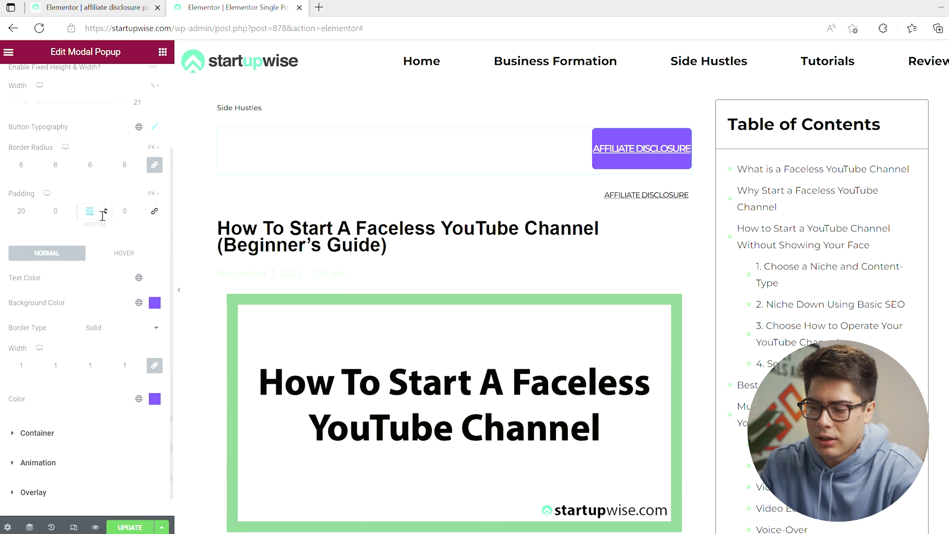
click(31, 216)
double_click(24, 216)
text(0)
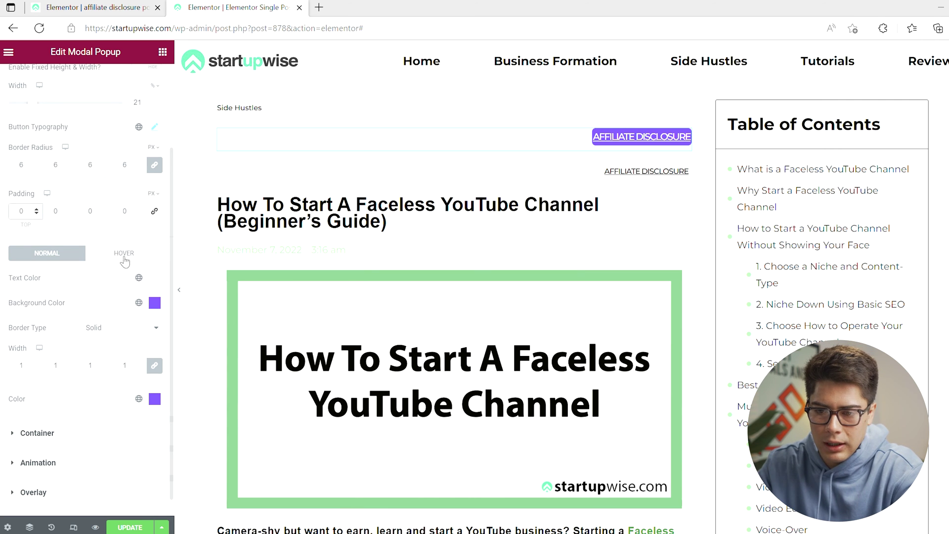
- Make the link text black, set the background to Primary, and remove the border
click(139, 278)
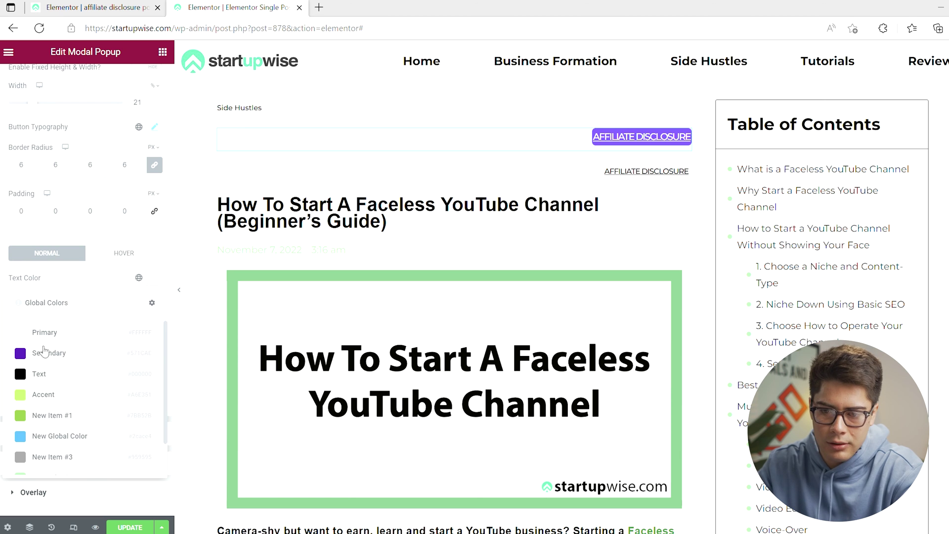
click(69, 308)
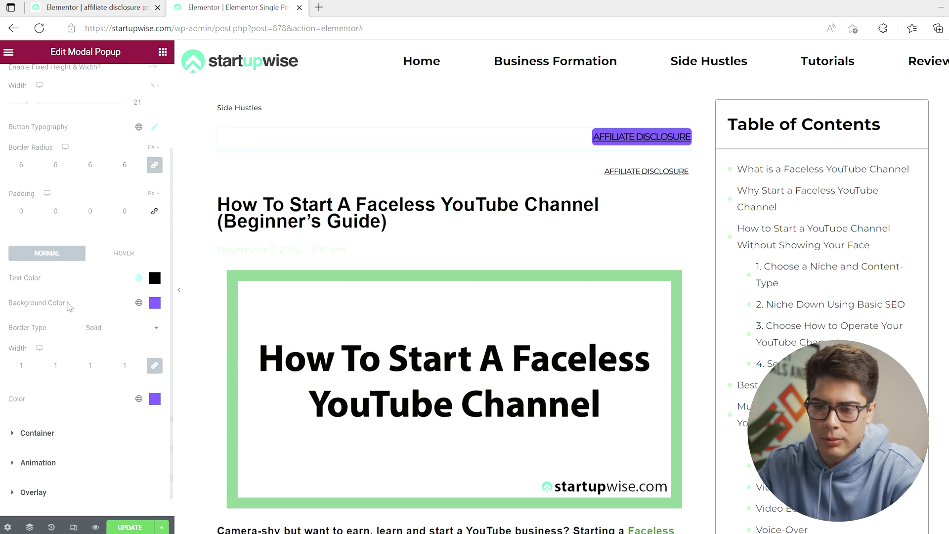
click(155, 302)
click(139, 303)
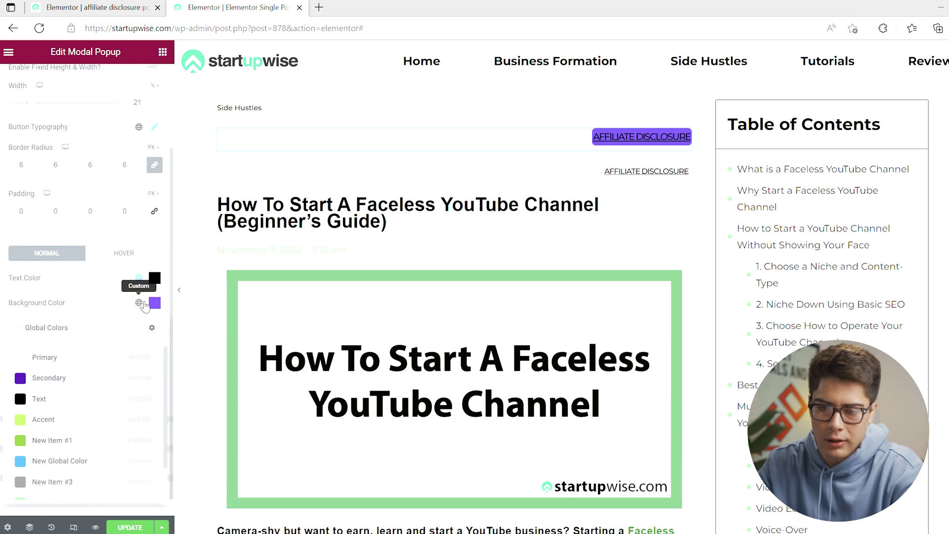
click(57, 357)
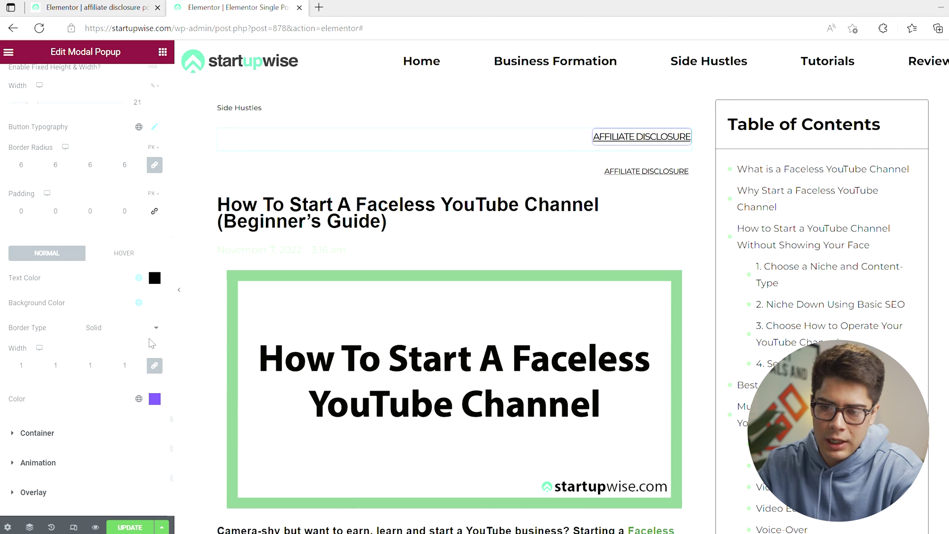
click(579, 145)
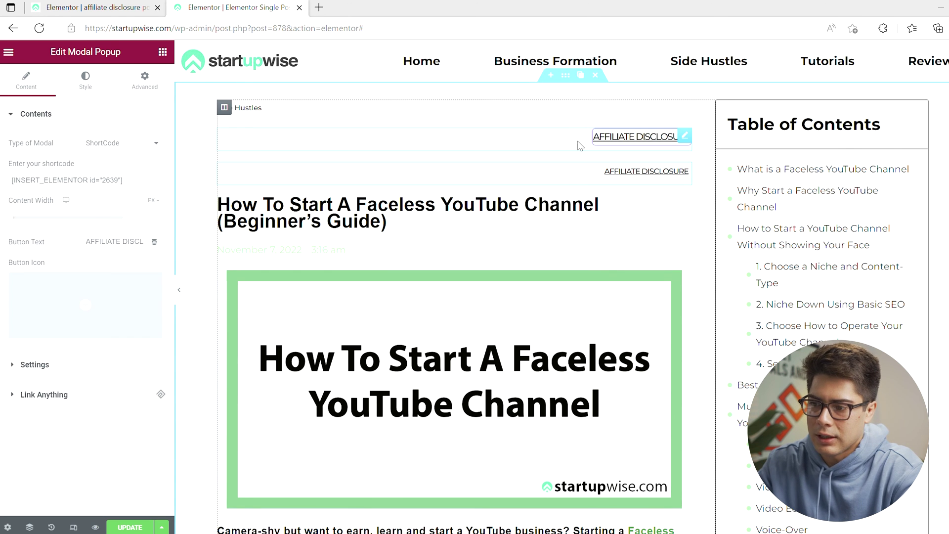
scroll(134, 326, down, 3)
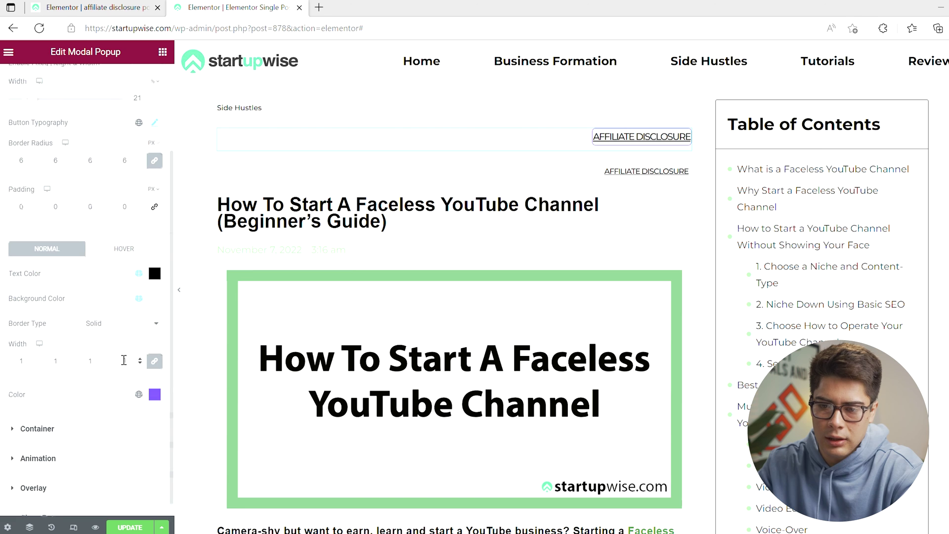
key(ctrl+z)
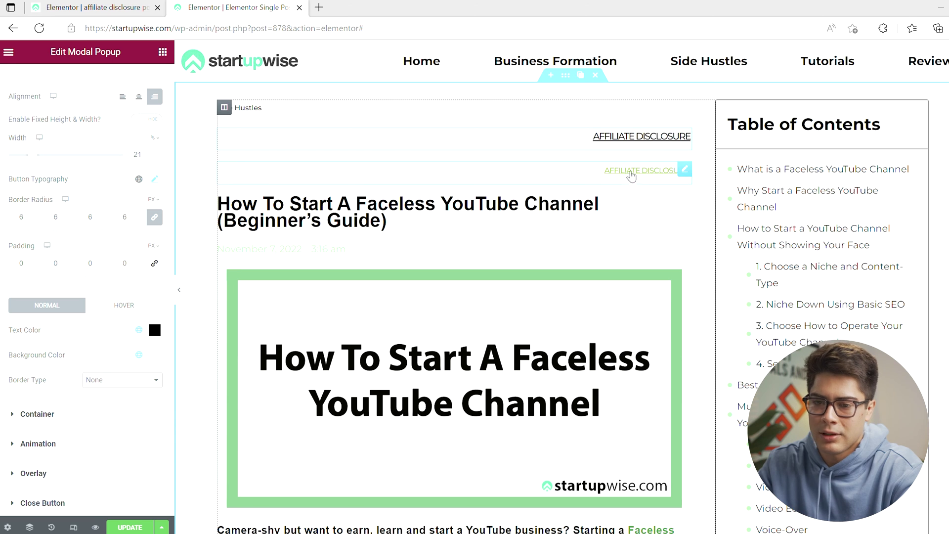
- Reduce the link's font size to 14 px and set its width to 18
click(154, 179)
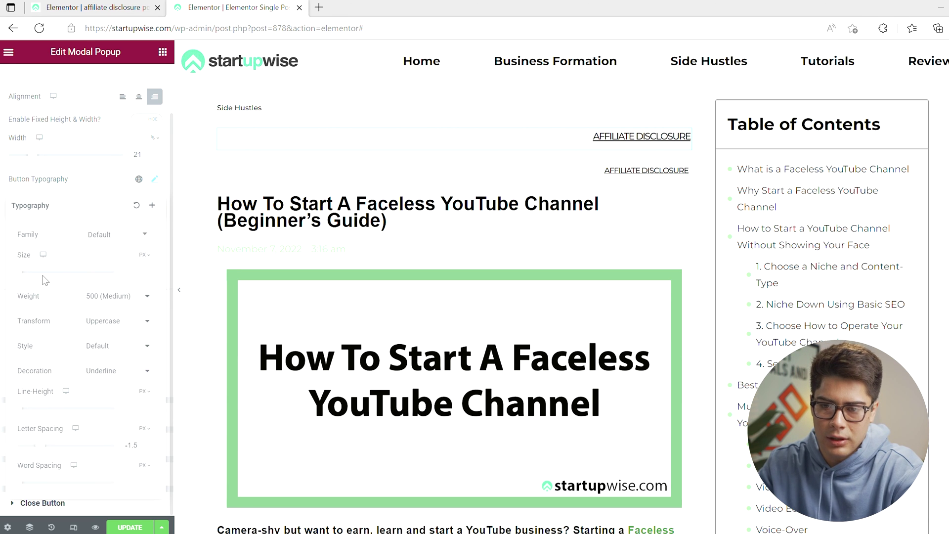
drag(21, 275, 28, 276)
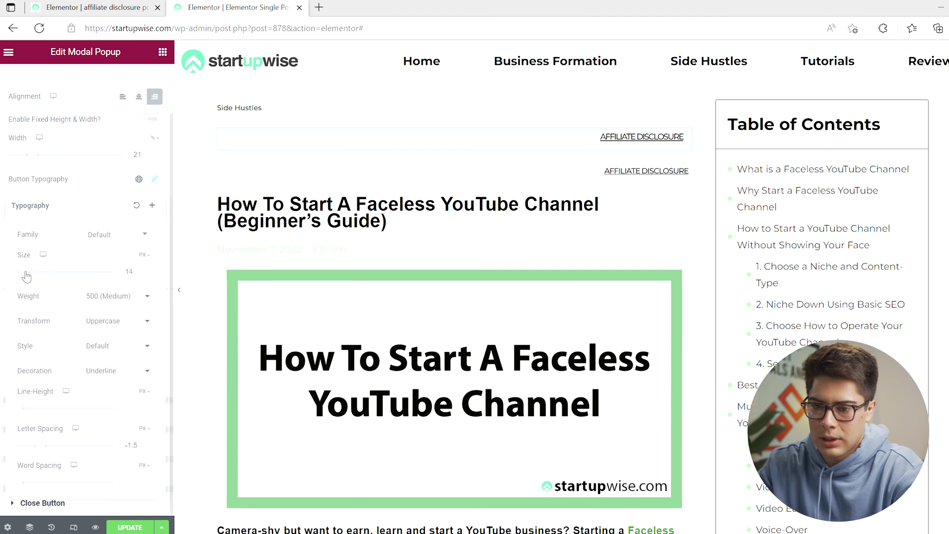
click(155, 157)
click(155, 157)
click(155, 156)
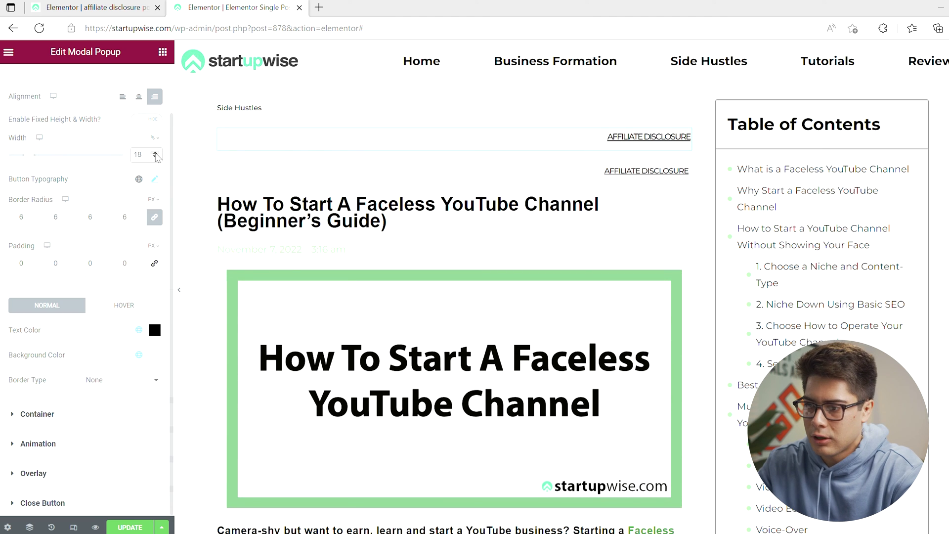
- Check that the link still opens the black Affiliate Disclosure popup, then close it
click(633, 140)
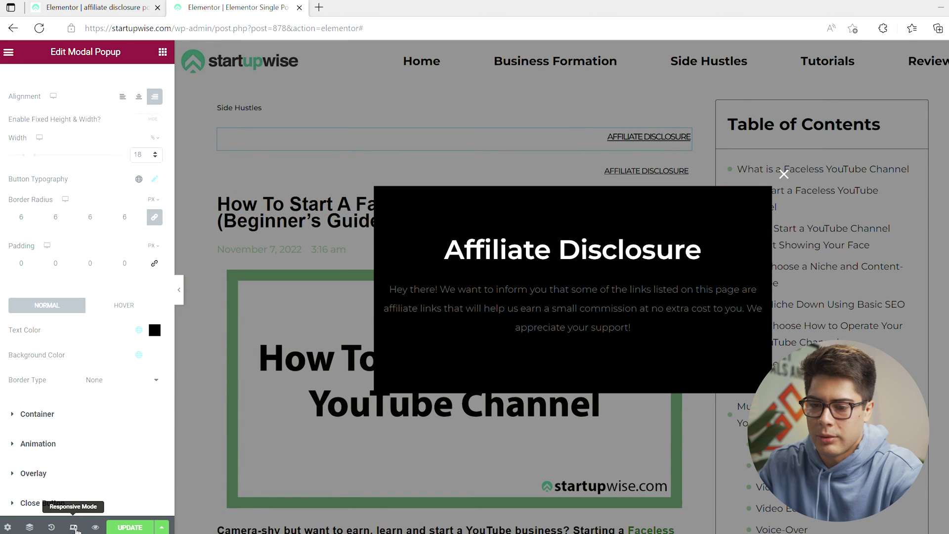
click(786, 175)
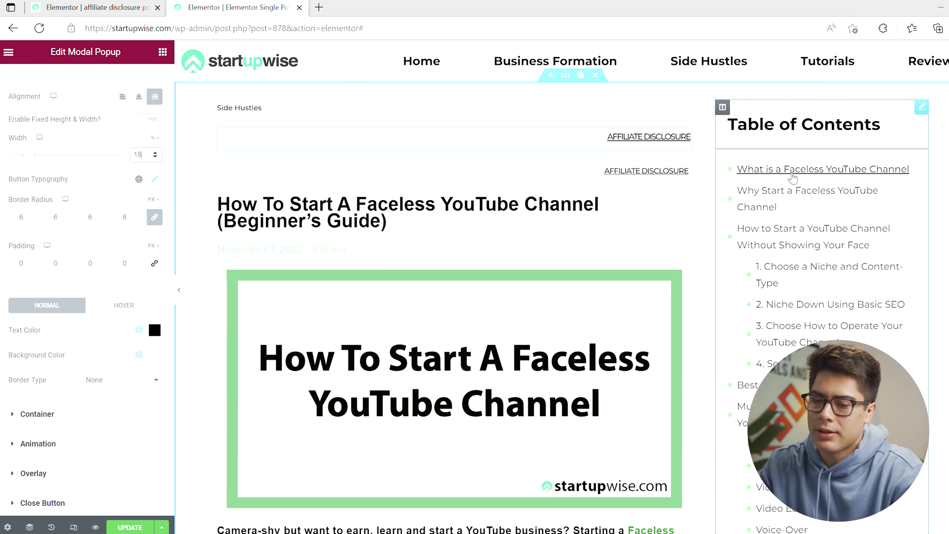
click(74, 528)
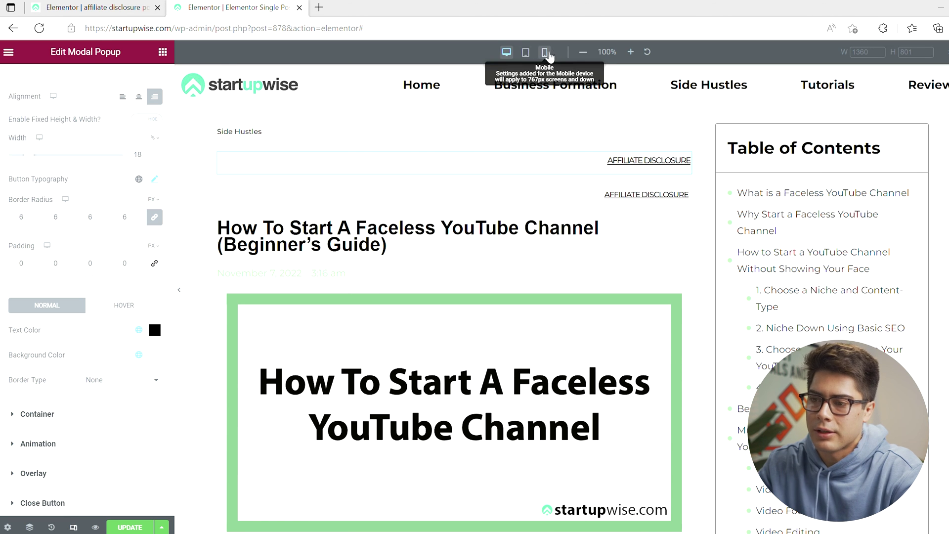
- In the mobile preview, center the link, set its width to 98, and confirm the popup opens
click(545, 54)
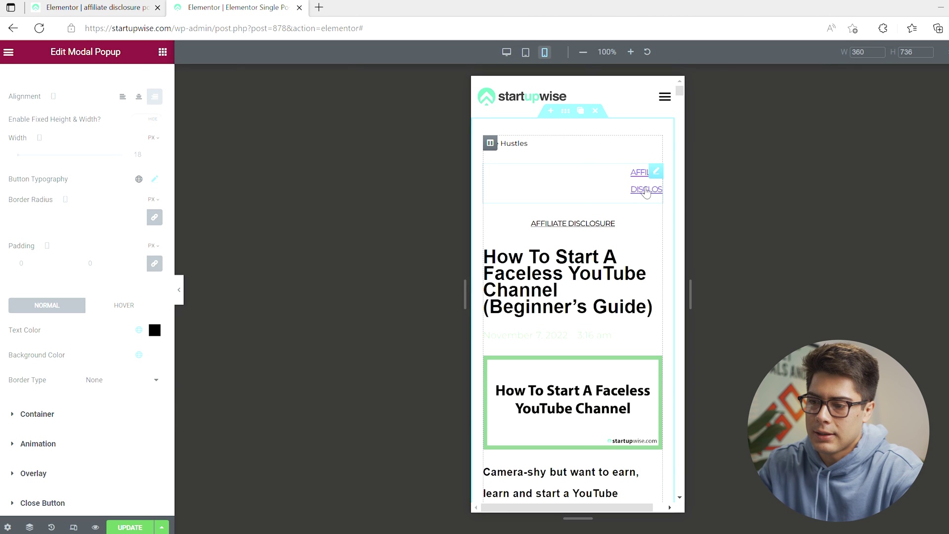
click(645, 192)
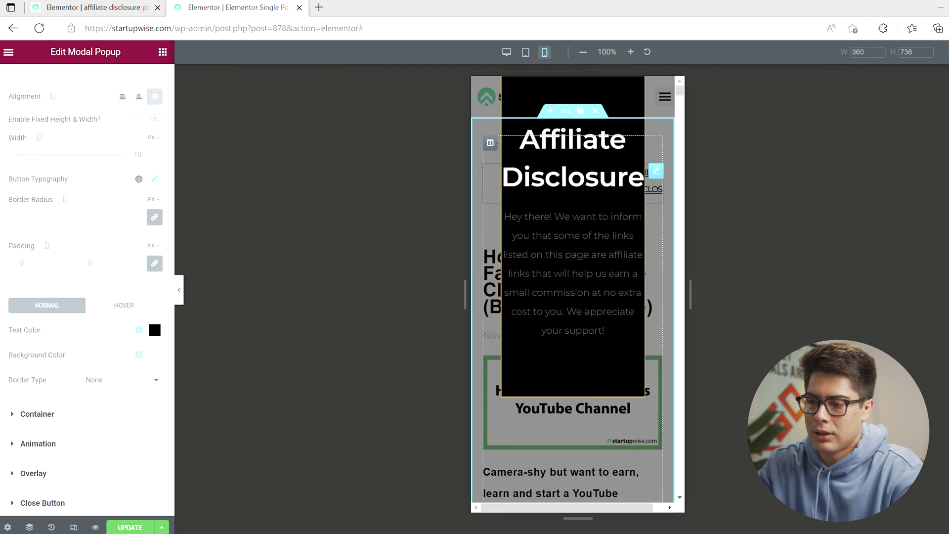
key(Escape)
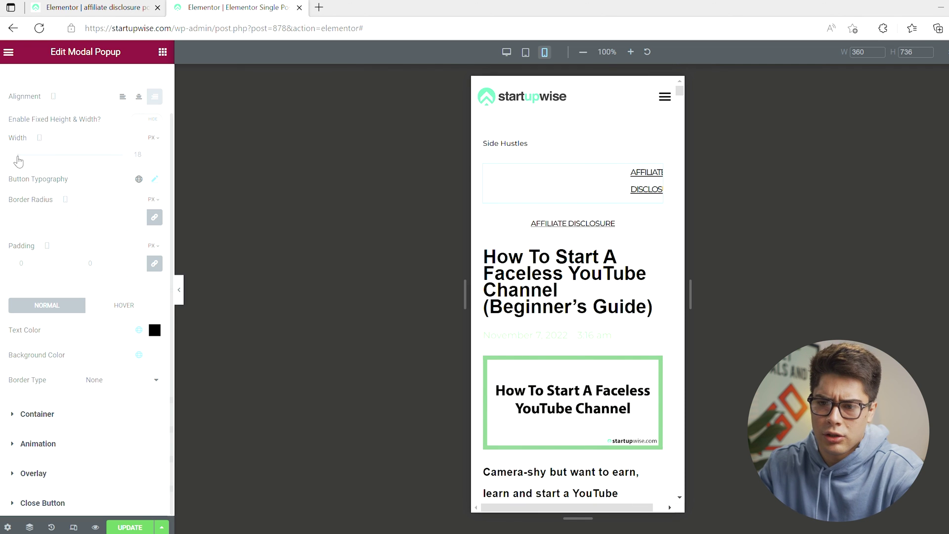
click(138, 97)
drag(18, 158, 37, 162)
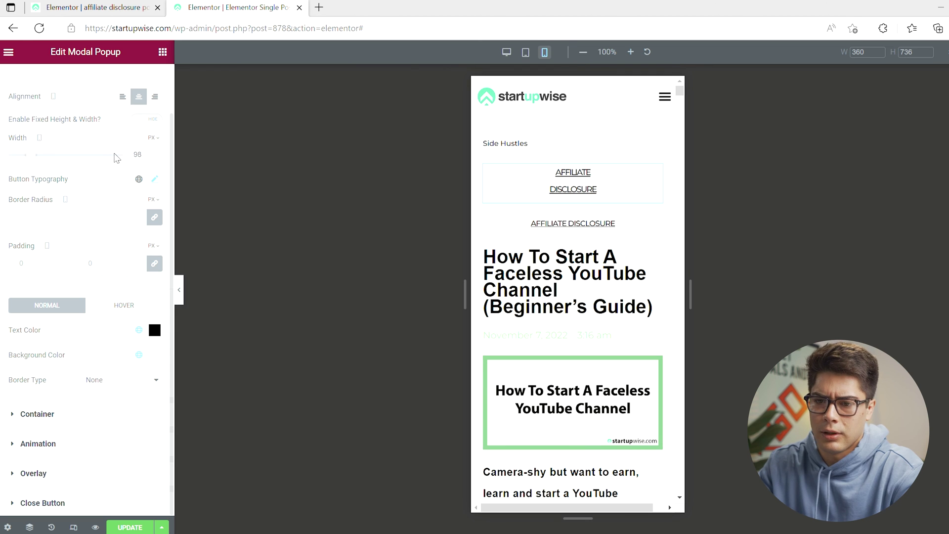
click(583, 184)
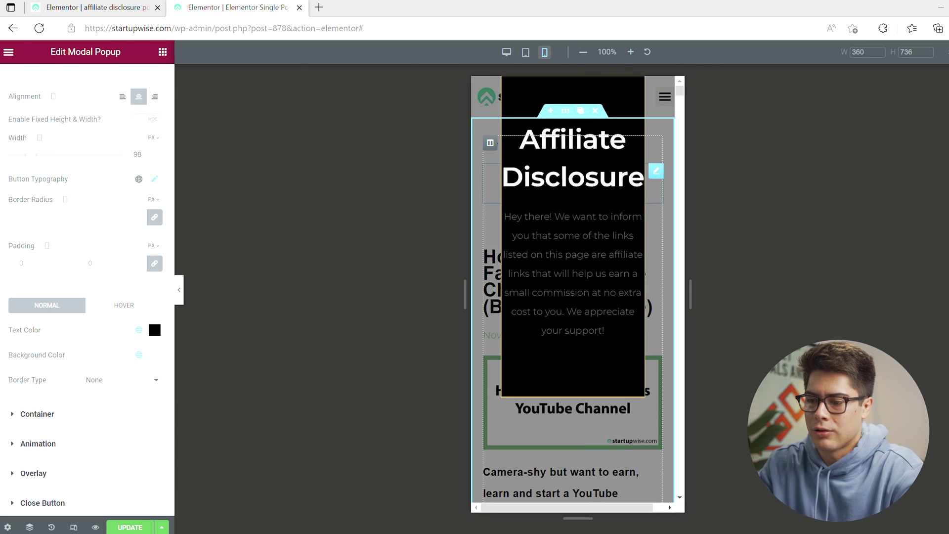
click(476, 244)
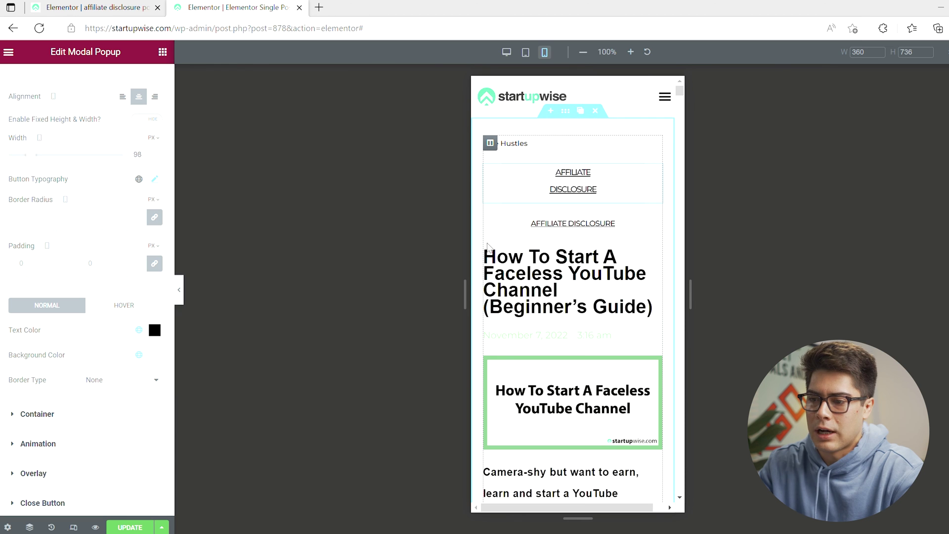
- Return to the desktop preview and save the page with UPDATE
click(506, 52)
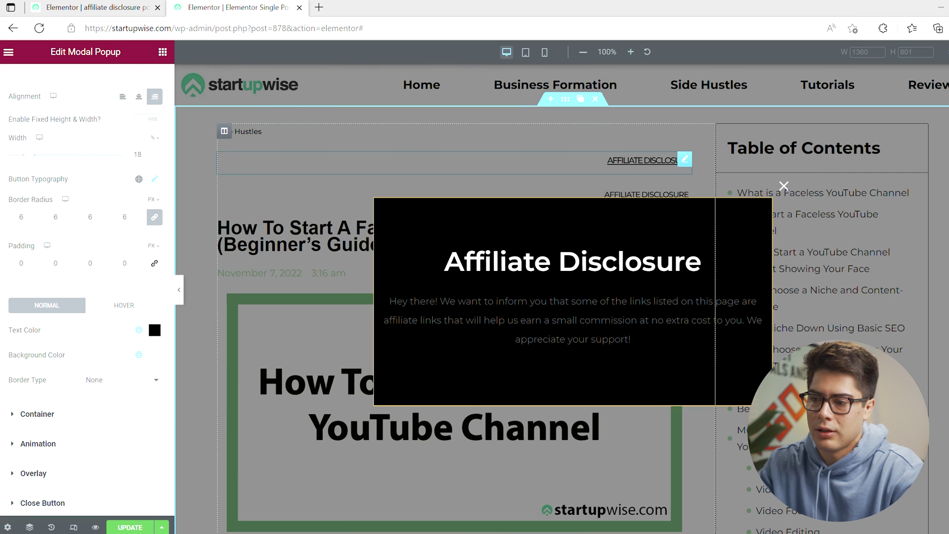
key(Escape)
click(131, 527)
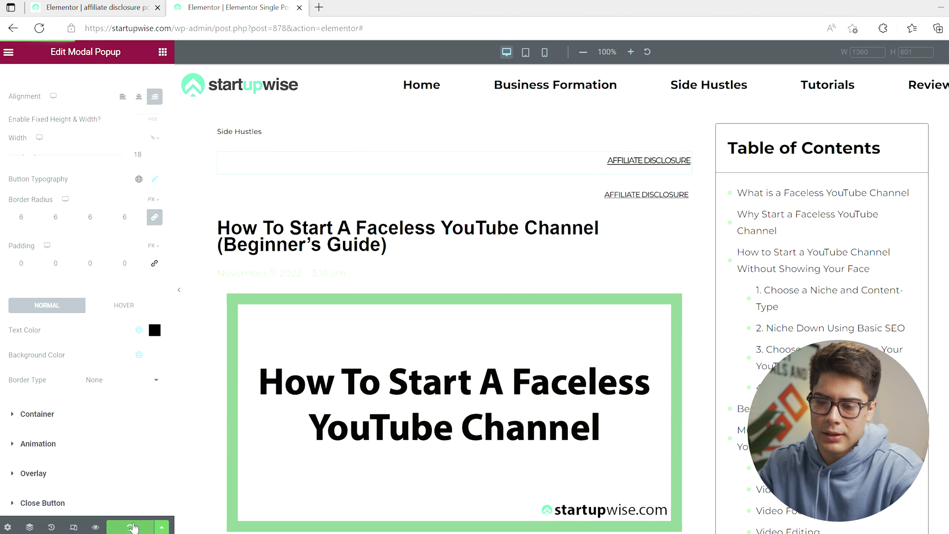